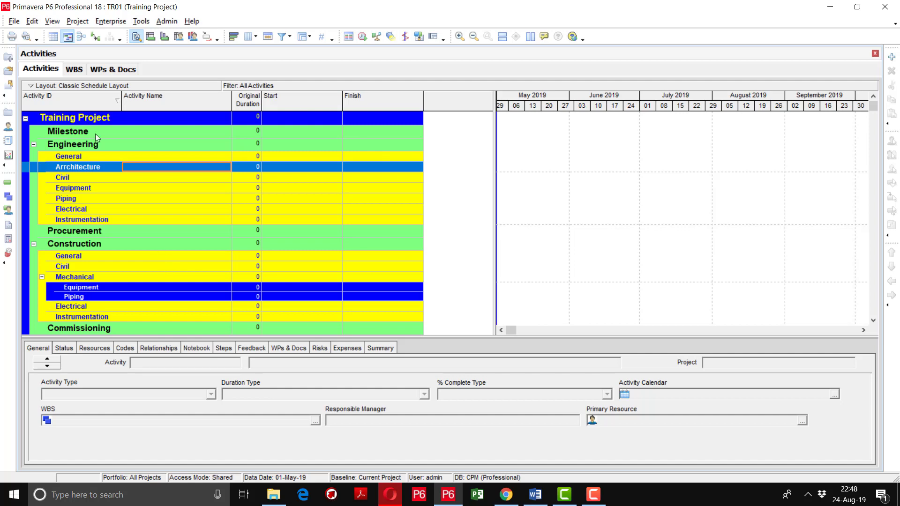
# Switch to the WBS window to show Training Project's TR01.1–TR01.5 breakdown.
pyautogui.click(72, 70)
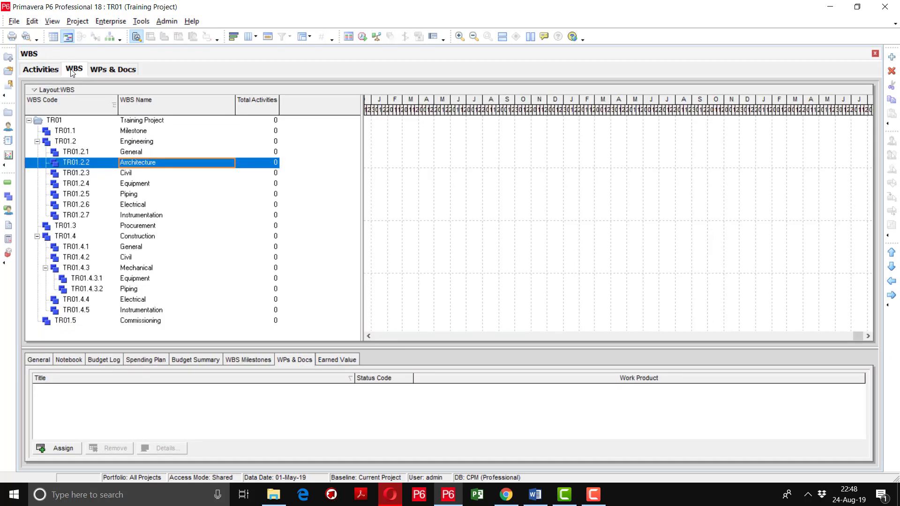
# Return to the Activities window through the Project menu.
pyautogui.click(74, 22)
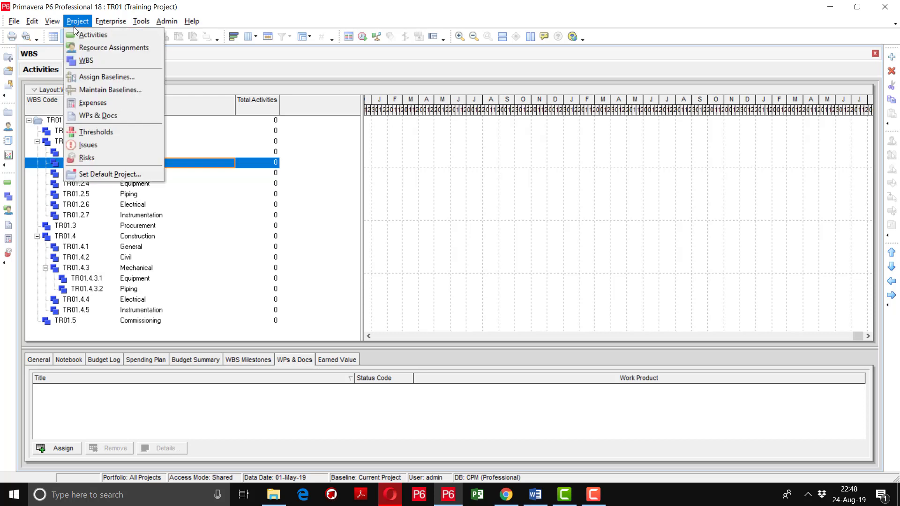
pyautogui.click(75, 35)
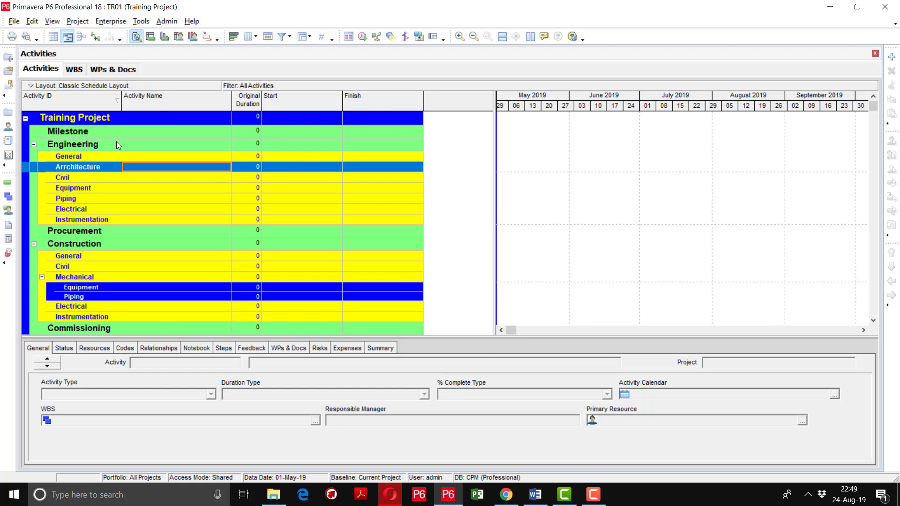
pyautogui.click(311, 38)
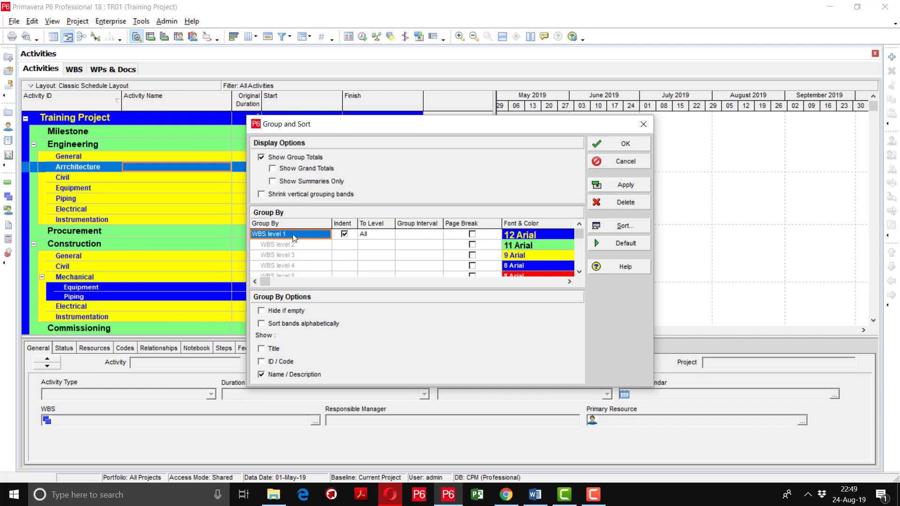
pyautogui.press('Delete')
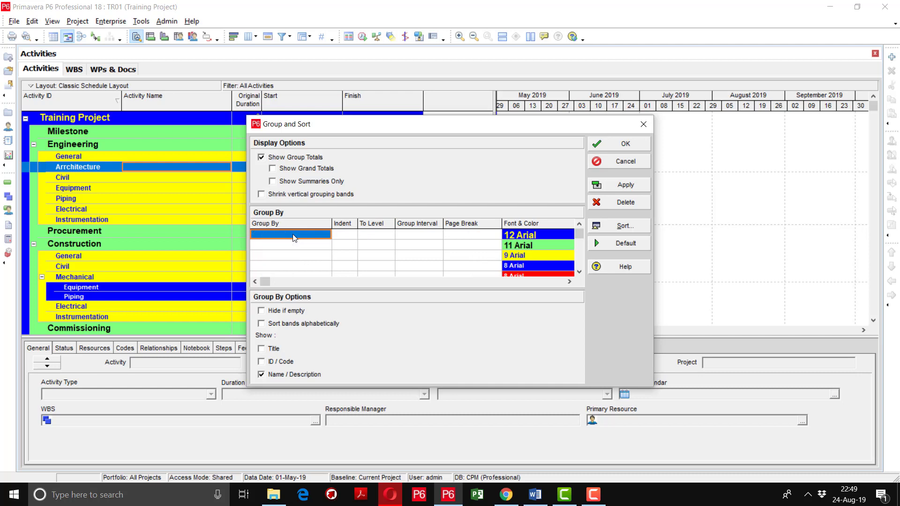
pyautogui.click(615, 186)
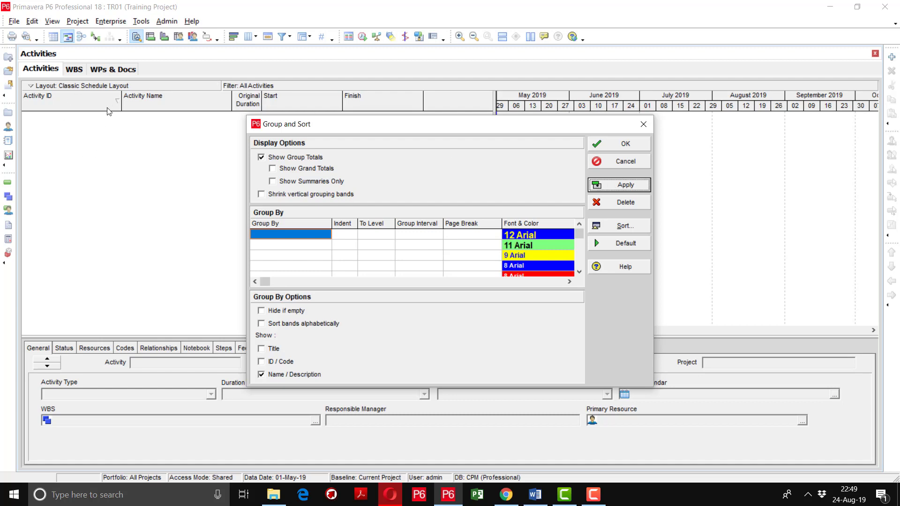
pyautogui.click(263, 236)
pyautogui.click(262, 235)
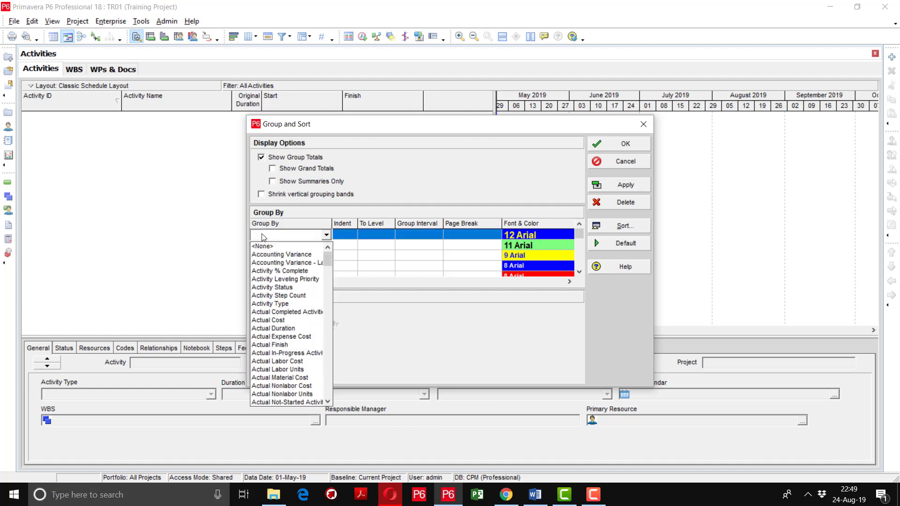
pyautogui.write('bw')
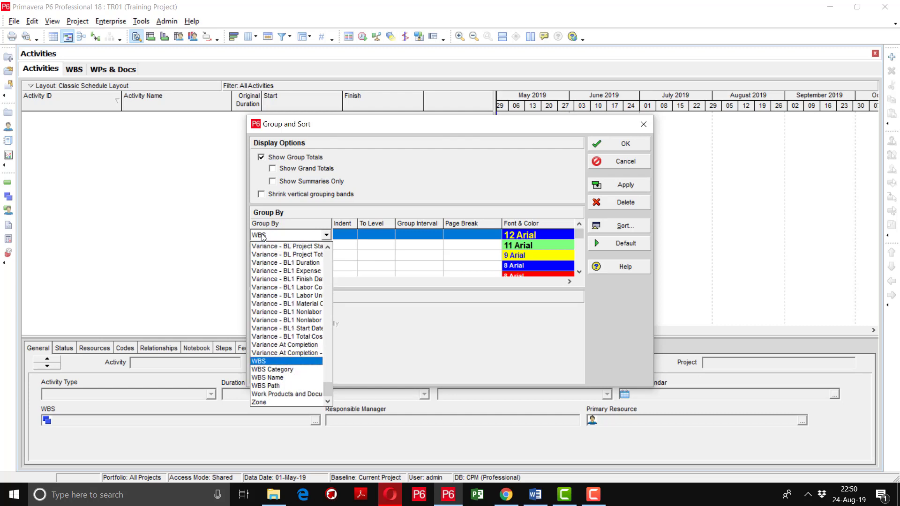
pyautogui.press('Return')
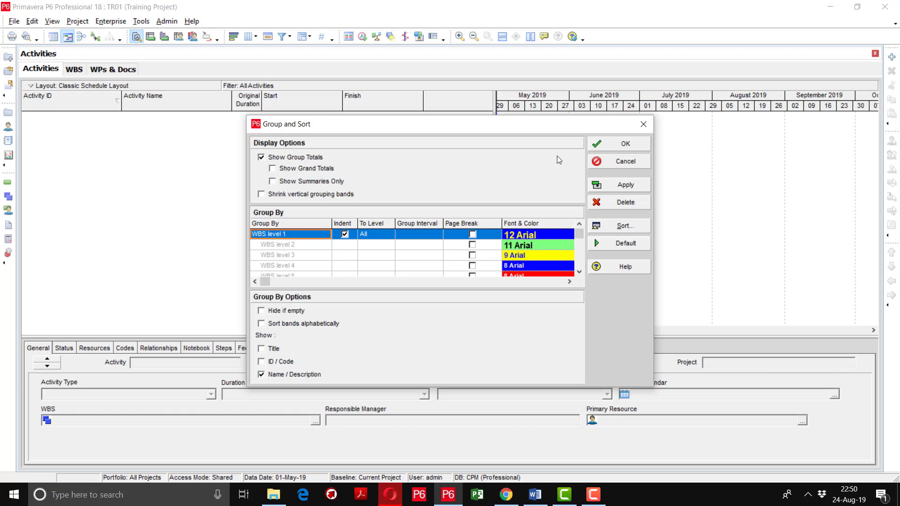
pyautogui.click(605, 182)
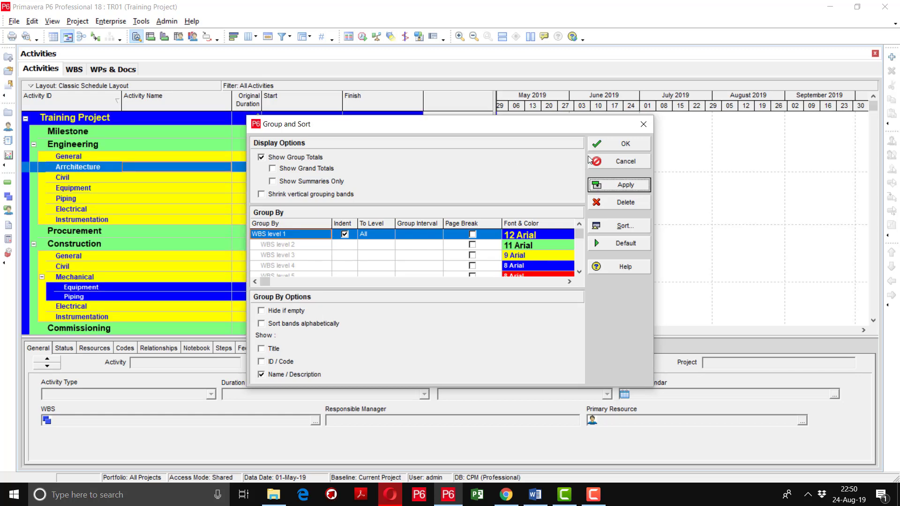
pyautogui.click(615, 145)
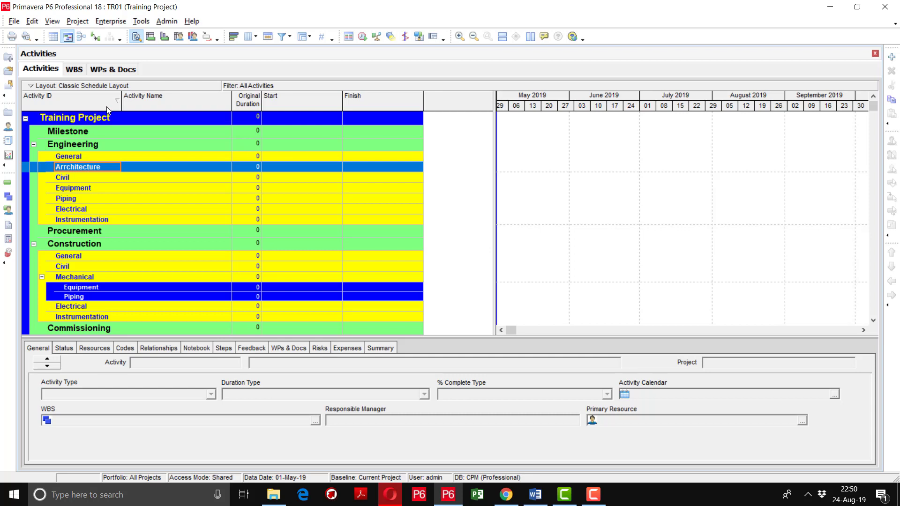
# Add a new activity TRNG1000 under the Milestone band using the New Activity wizard.
pyautogui.click(80, 132)
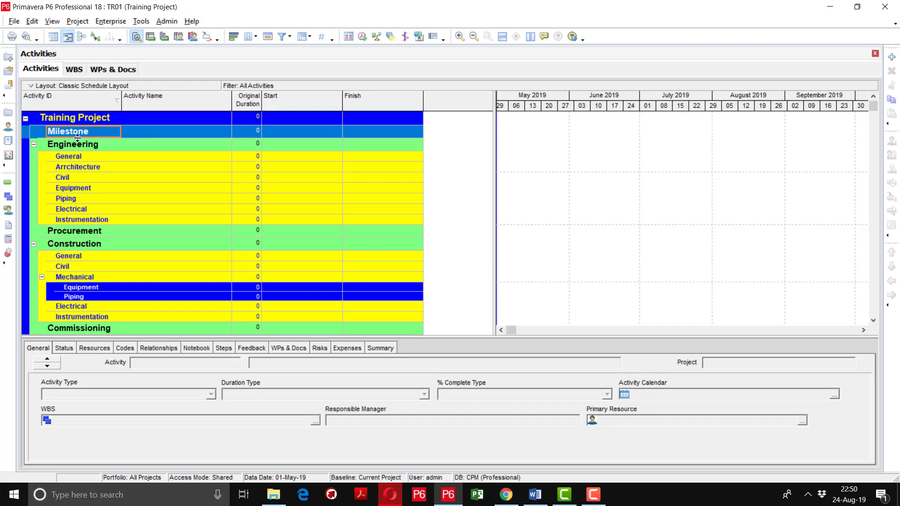
pyautogui.click(892, 58)
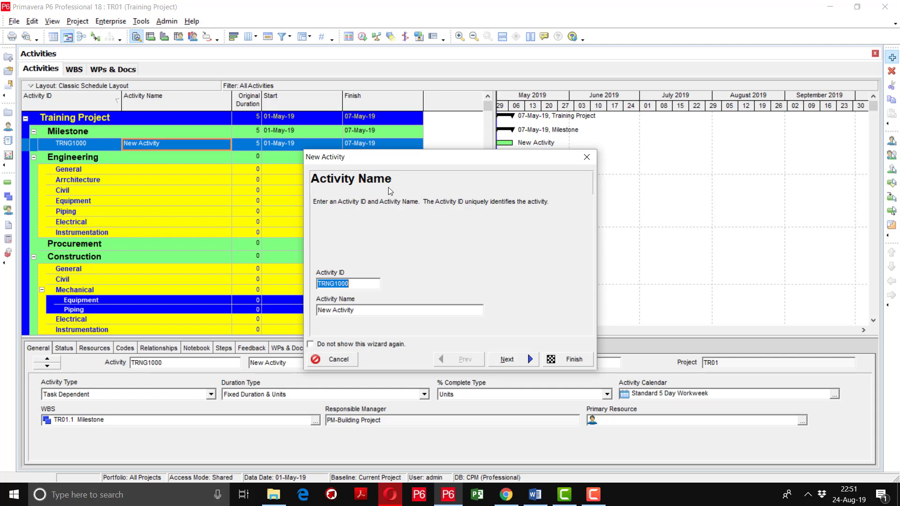
# Change the activity ID to MLS-1000 and name it Project Start.
pyautogui.click(361, 285)
pyautogui.press('BackSpace')
pyautogui.press('BackSpace')
pyautogui.press('BackSpace')
pyautogui.press('BackSpace')
pyautogui.press('BackSpace')
pyautogui.press('BackSpace')
pyautogui.press('BackSpace')
pyautogui.press('BackSpace')
pyautogui.write('MLS')
pyautogui.write('1000')
pyautogui.press('Tab')
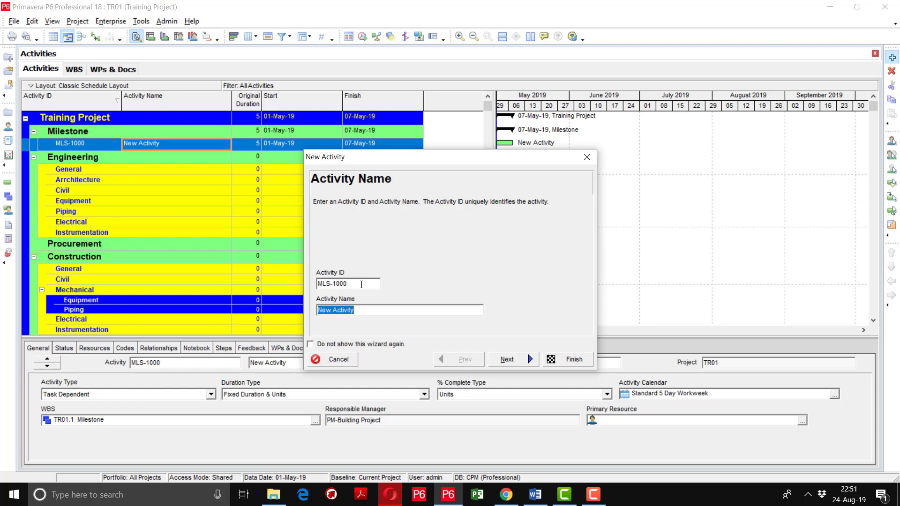
pyautogui.write('Project Start')
# Confirm the activity's WBS assignment as TR01.1 Milestone.
pyautogui.click(499, 359)
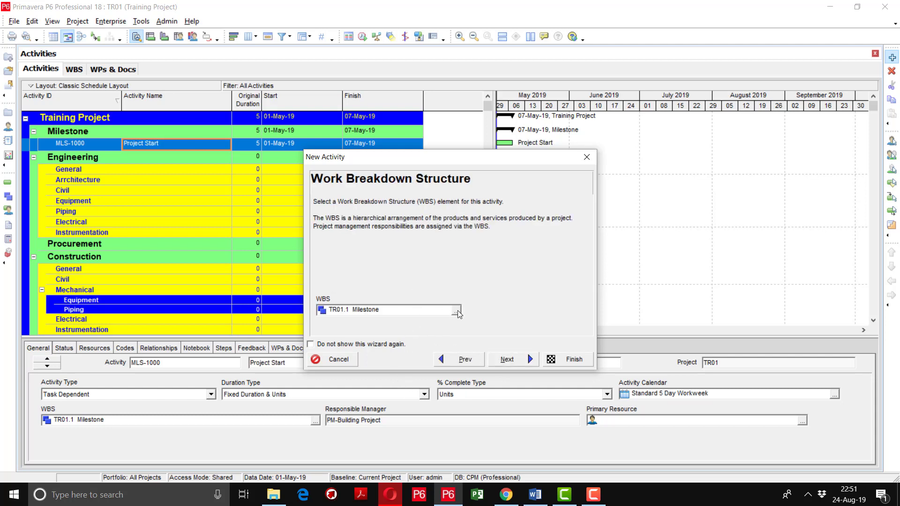
pyautogui.click(457, 311)
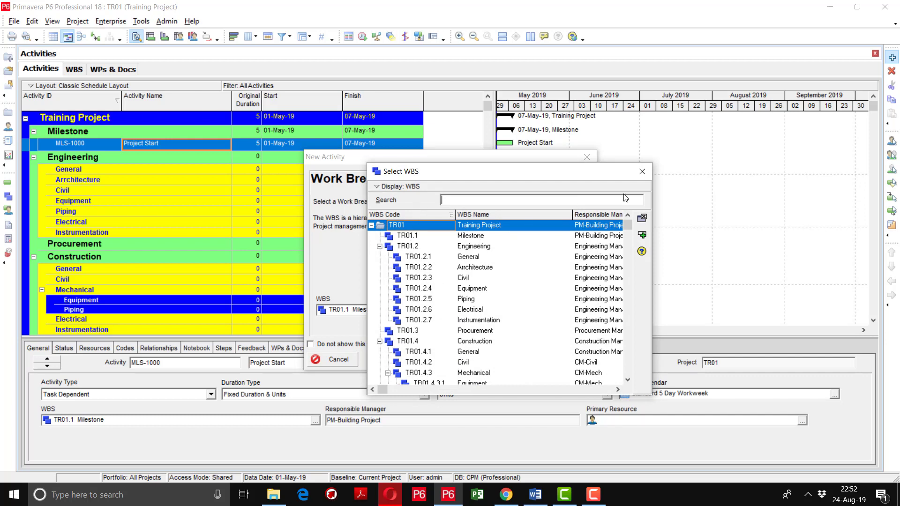
pyautogui.click(641, 174)
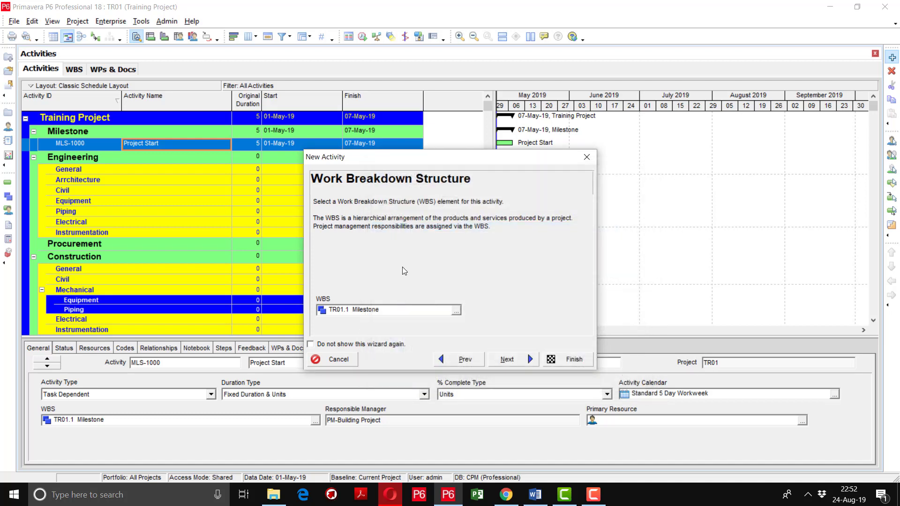
# Make Project Start a Start Milestone and finish the wizard without predecessors or extra details.
pyautogui.click(505, 360)
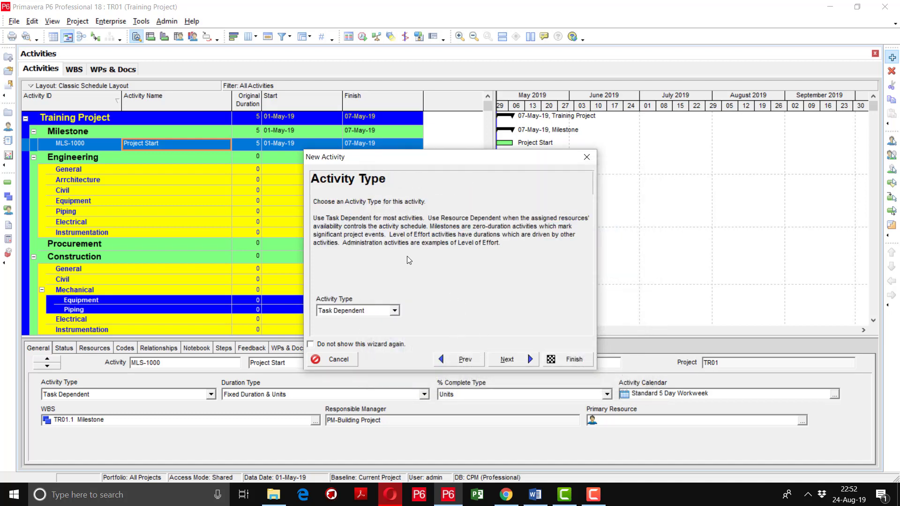
pyautogui.click(398, 311)
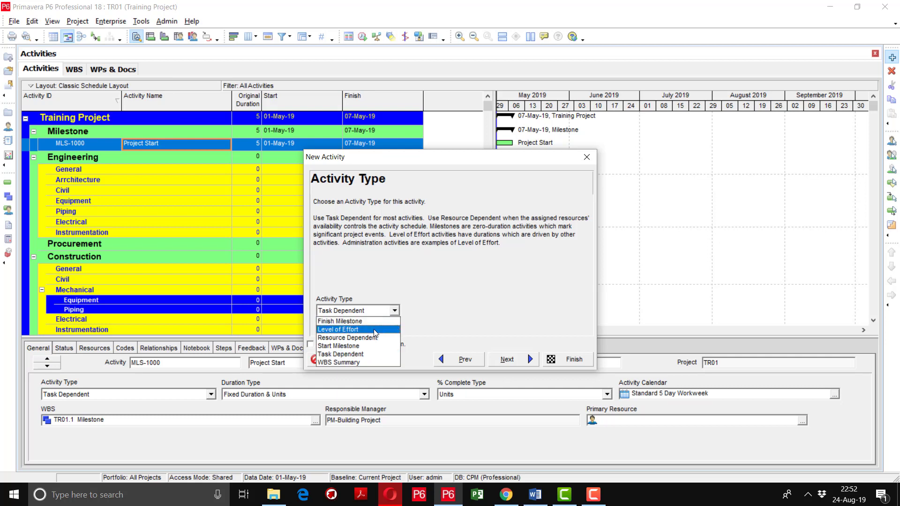
pyautogui.click(362, 348)
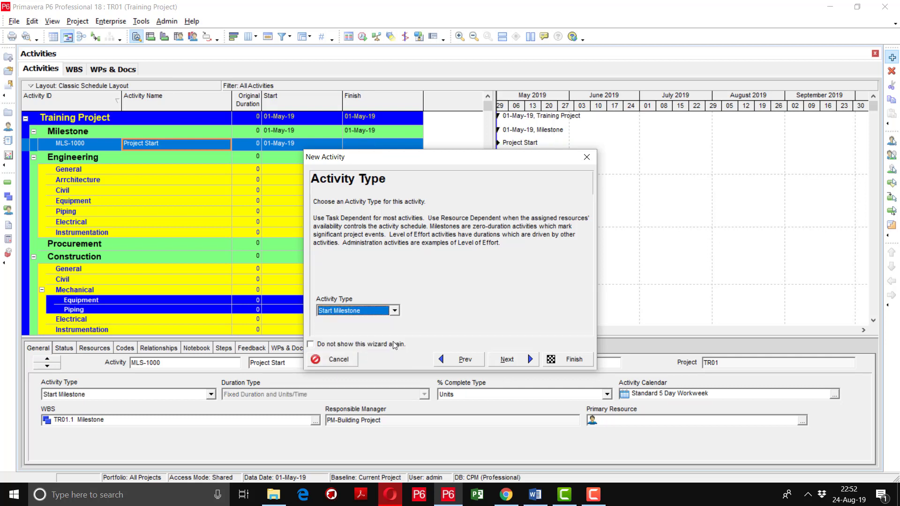
pyautogui.click(521, 364)
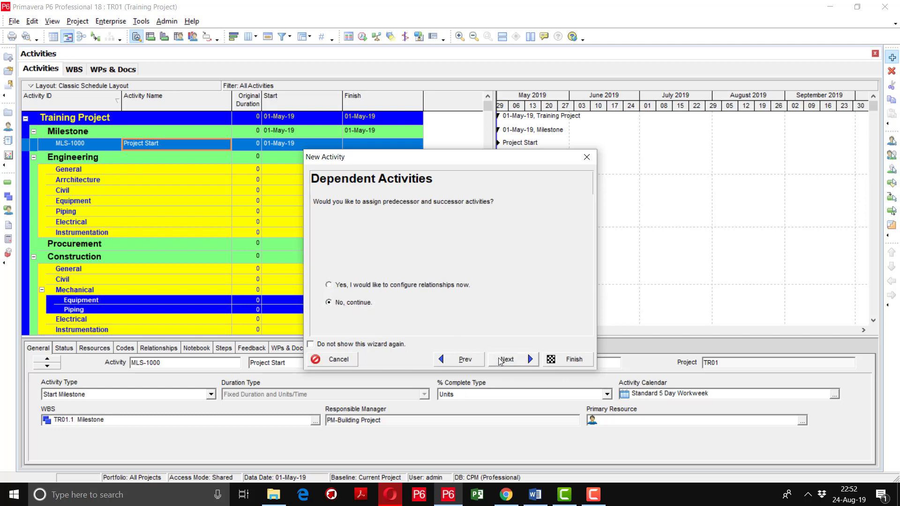
pyautogui.click(506, 359)
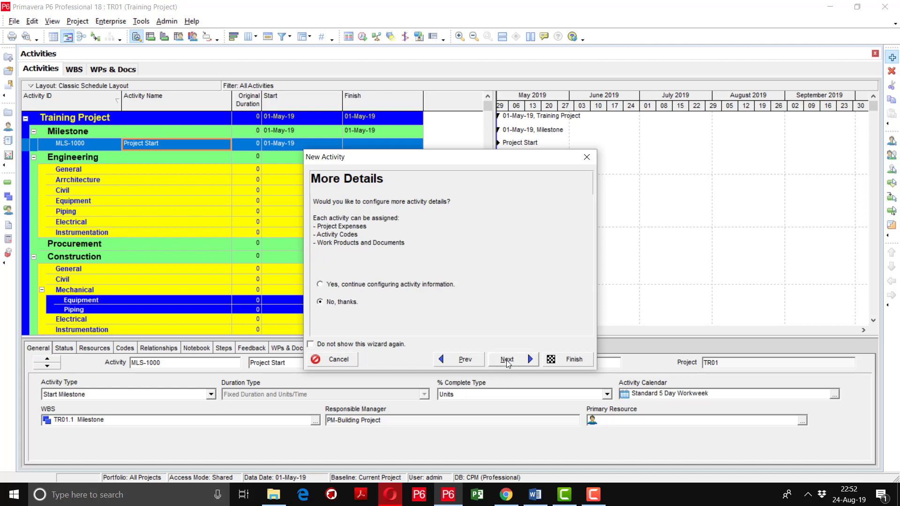
pyautogui.click(506, 359)
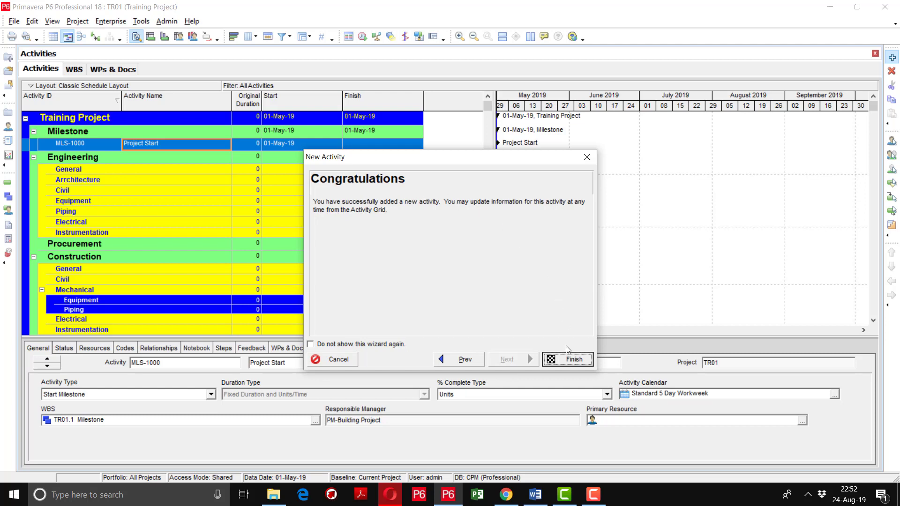
pyautogui.click(564, 361)
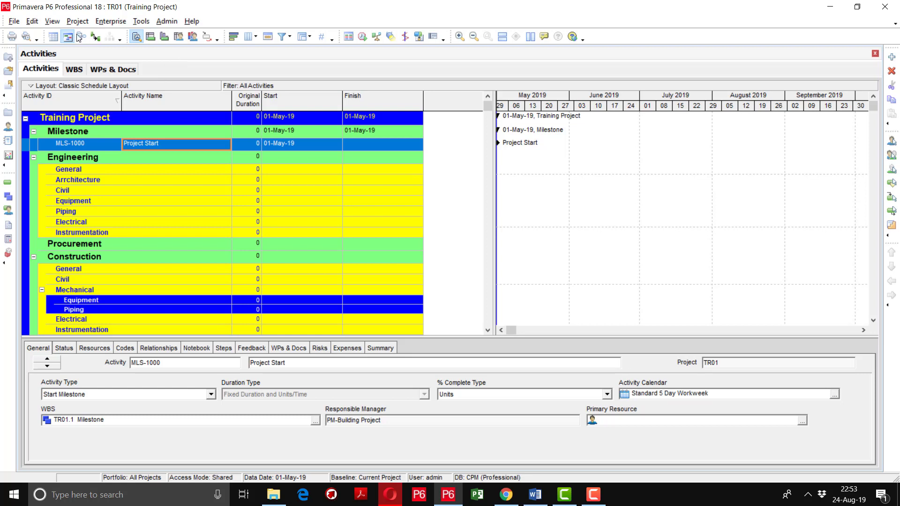
# Turn off the New Resource and New Activity wizards in User Preferences.
pyautogui.click(28, 22)
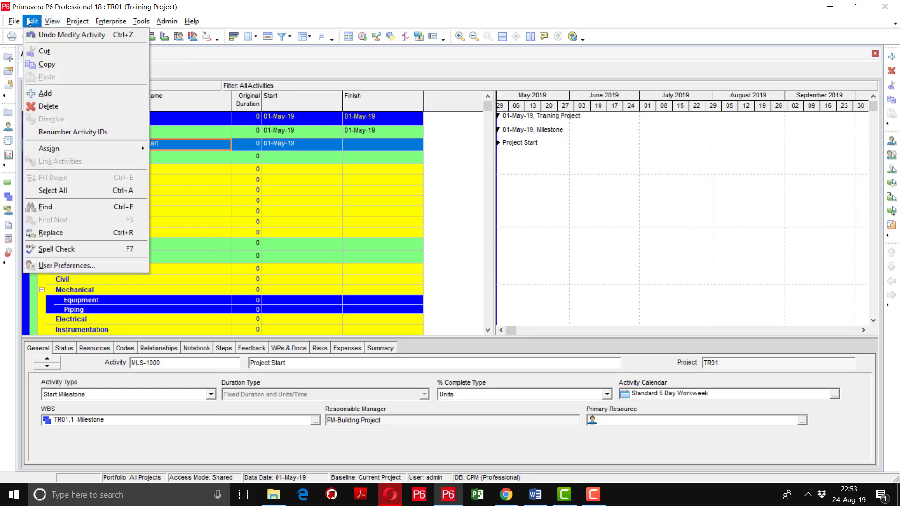
pyautogui.click(83, 266)
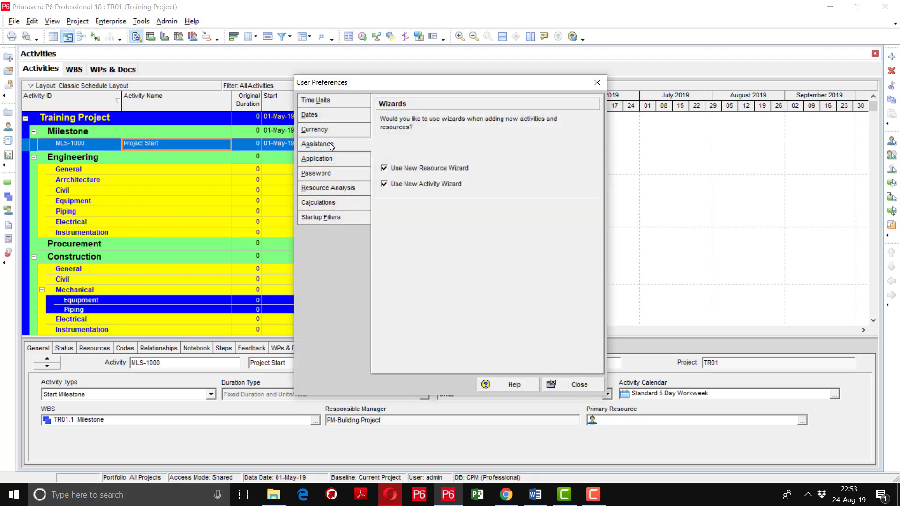
pyautogui.click(386, 169)
pyautogui.click(385, 185)
pyautogui.click(565, 385)
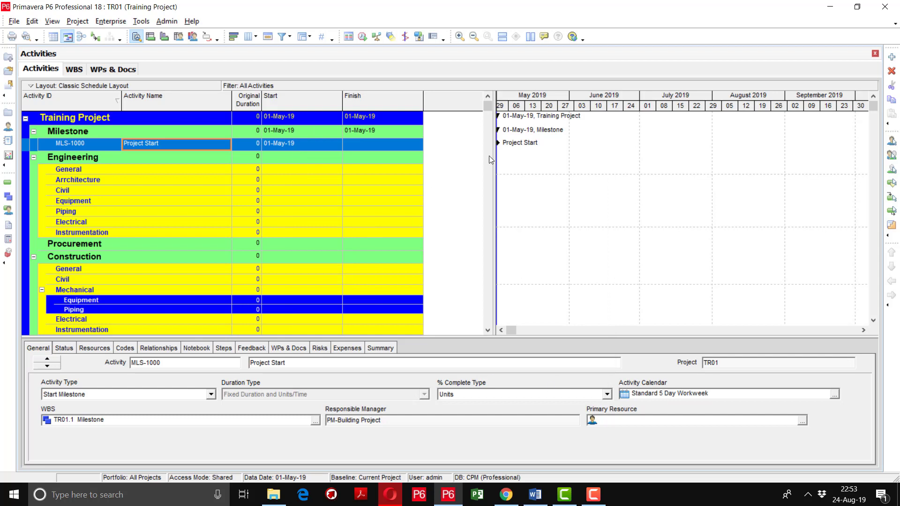
# Add Milestone activities Engineering Start and Procurement Start.
pyautogui.click(890, 58)
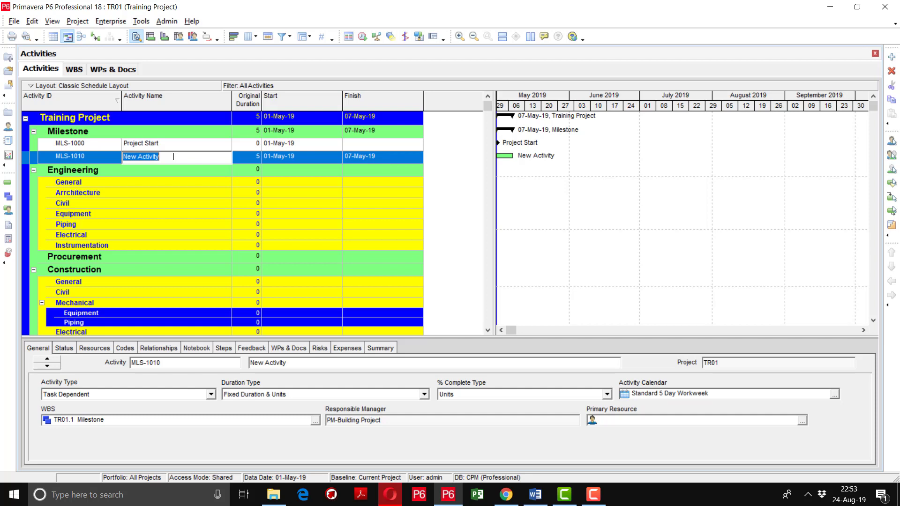
pyautogui.write('Engineering Start')
pyautogui.click(289, 156)
pyautogui.press('Insert')
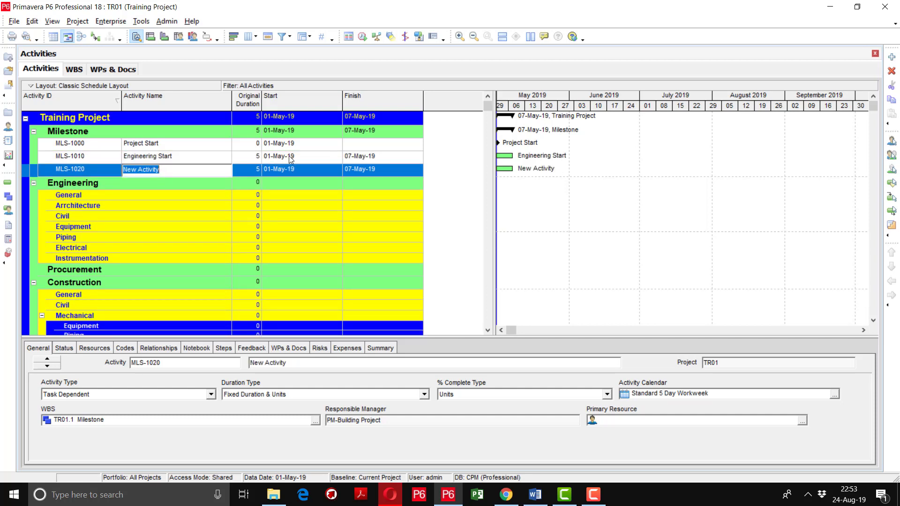
pyautogui.write('Procurement Start')
pyautogui.press('Return')
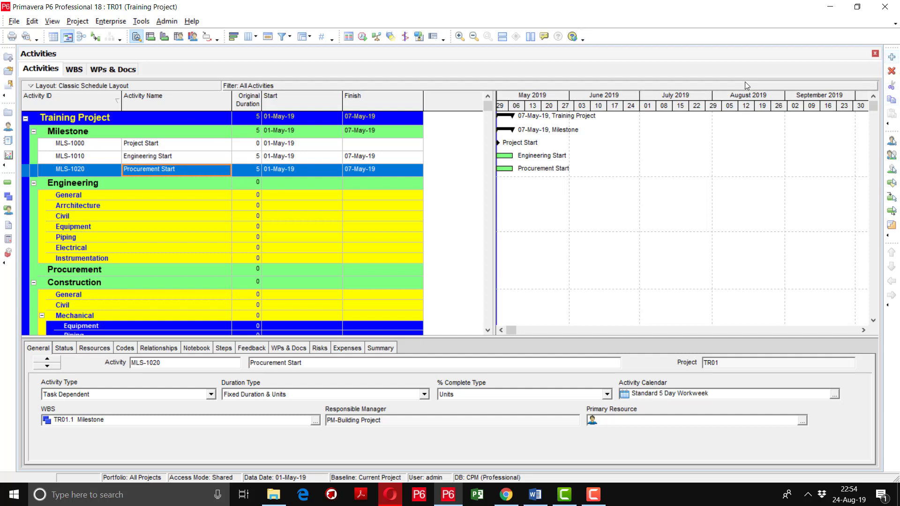
# Add Construction Start and Project Completion activities below them in the Milestone band.
pyautogui.press('Insert')
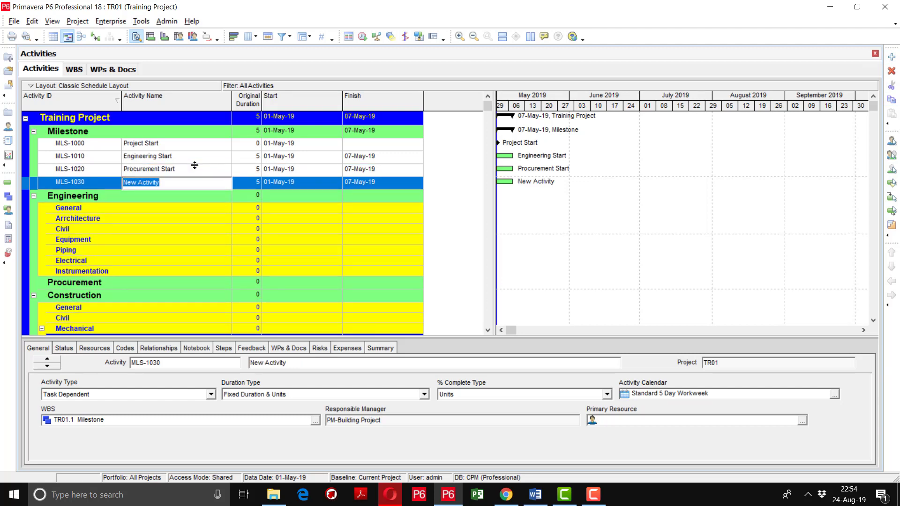
pyautogui.write('Construction Start')
pyautogui.press('Return')
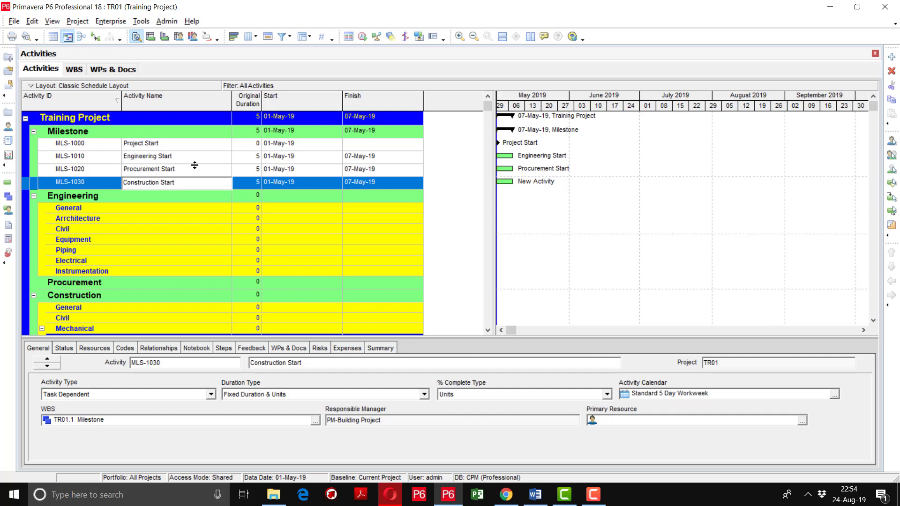
pyautogui.click(891, 57)
pyautogui.write('Pro')
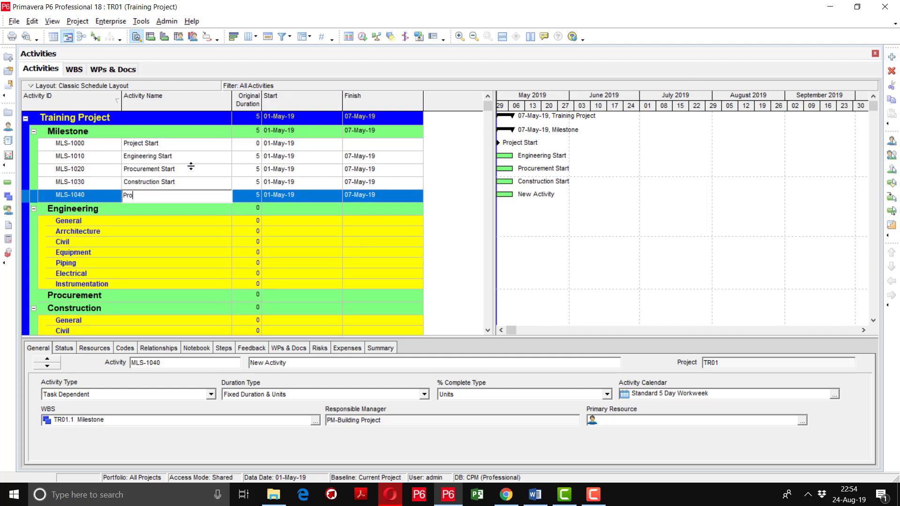
pyautogui.write('ject COm')
pyautogui.press('BackSpace')
pyautogui.press('BackSpace')
pyautogui.write('ompletion')
pyautogui.press('Return')
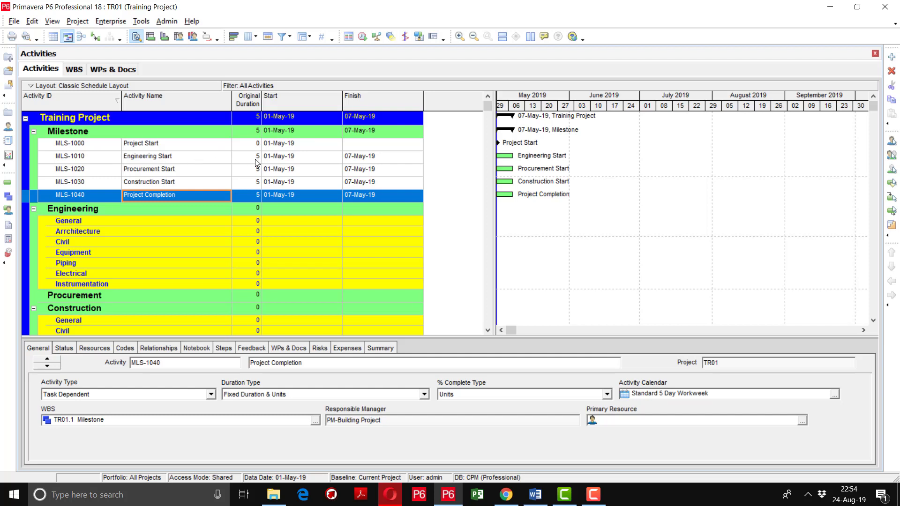
pyautogui.click(243, 147)
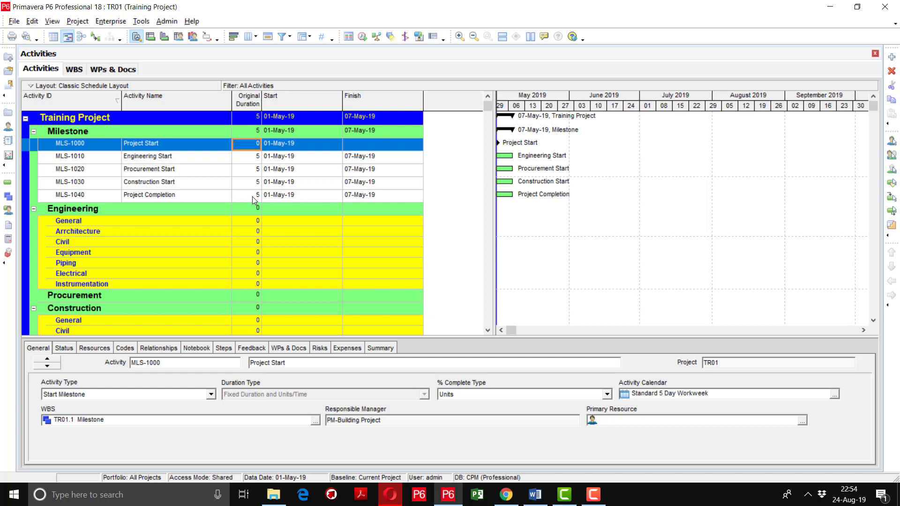
# Set Engineering Start and Procurement Start to Start Milestone activity type.
pyautogui.click(171, 156)
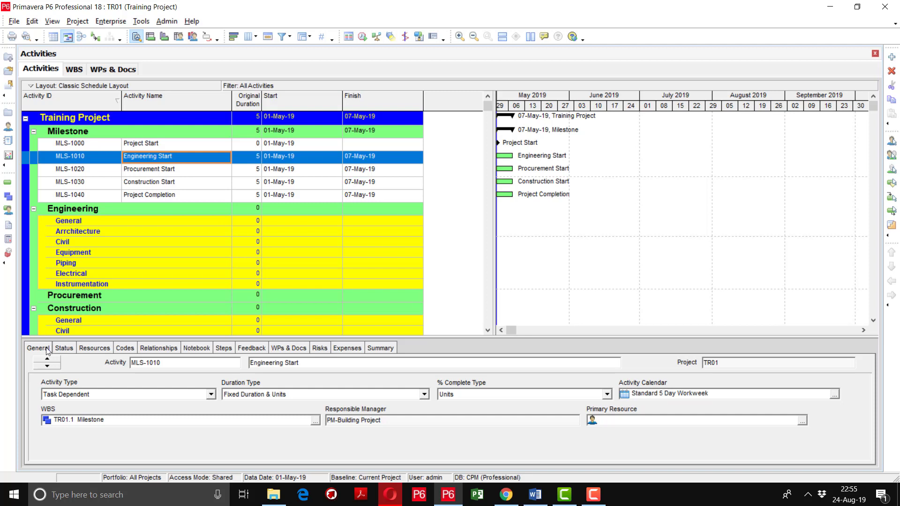
pyautogui.click(125, 394)
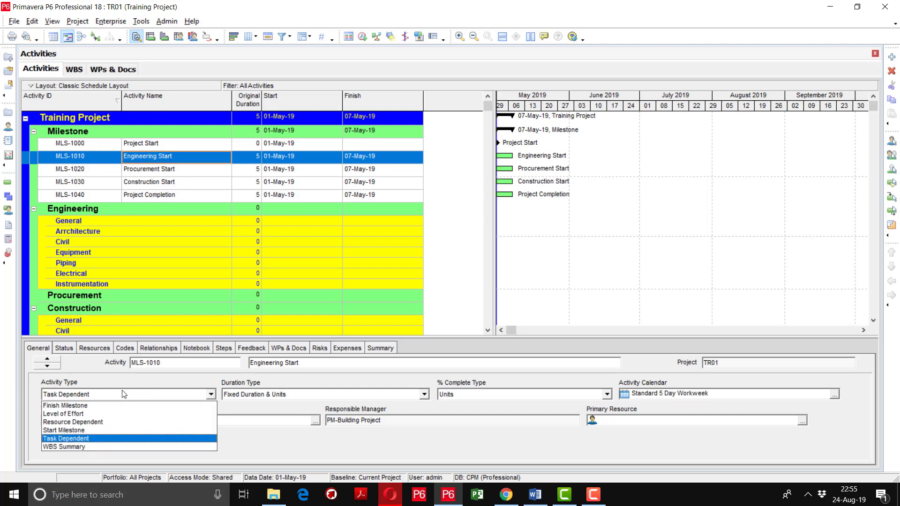
pyautogui.click(90, 430)
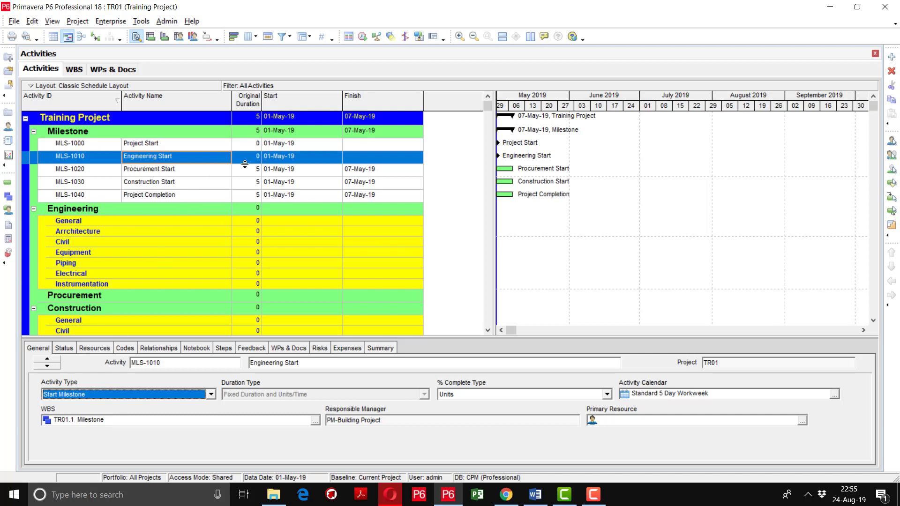
pyautogui.click(213, 170)
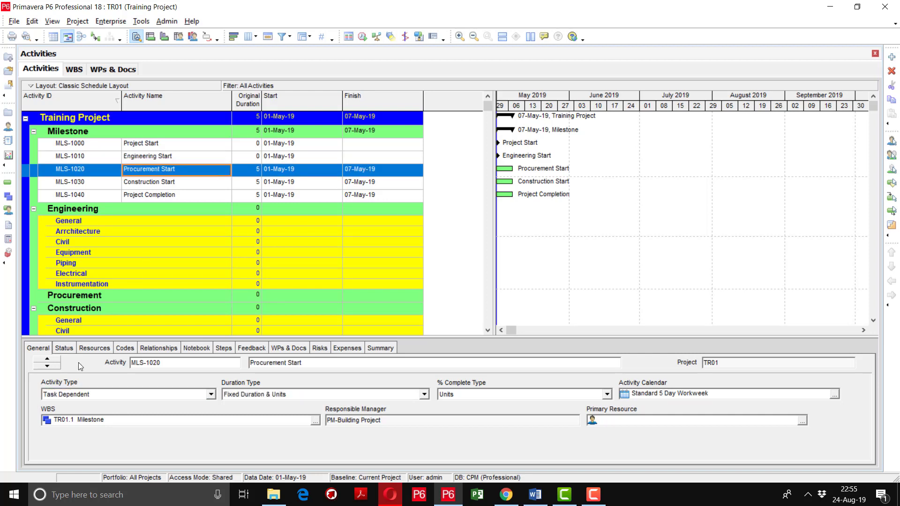
pyautogui.click(70, 395)
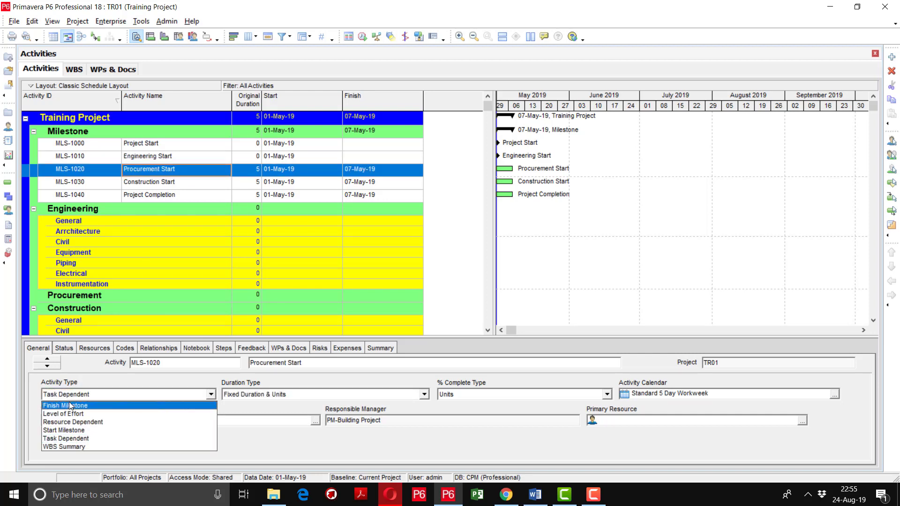
pyautogui.click(71, 430)
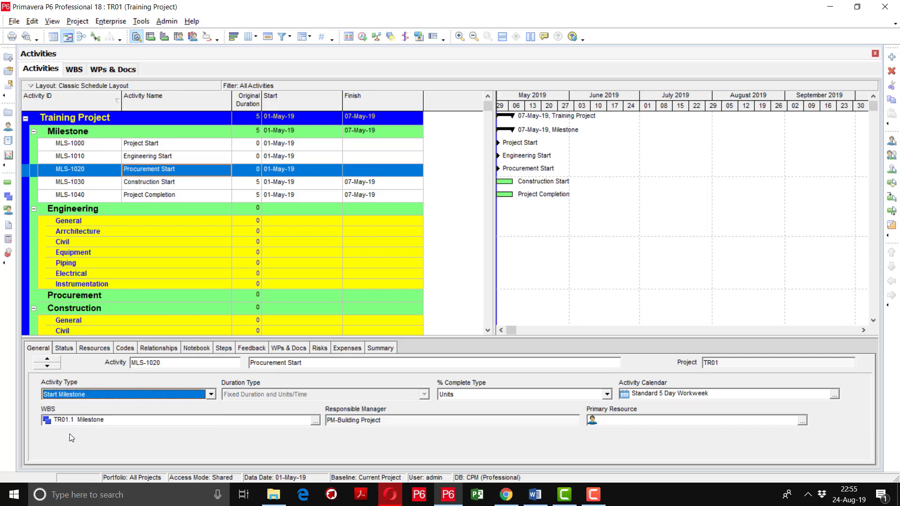
# Make Construction Start a Start Milestone and Project Completion a Finish Milestone.
pyautogui.click(156, 187)
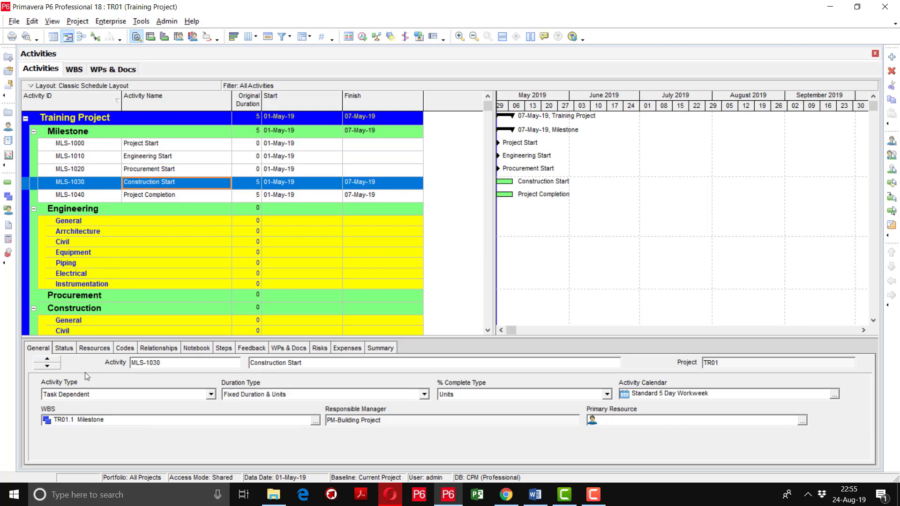
pyautogui.click(79, 395)
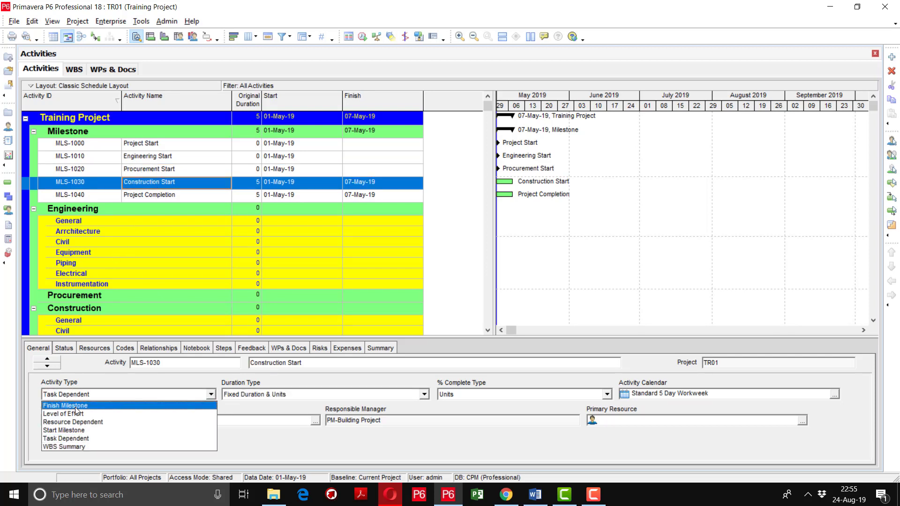
pyautogui.click(72, 431)
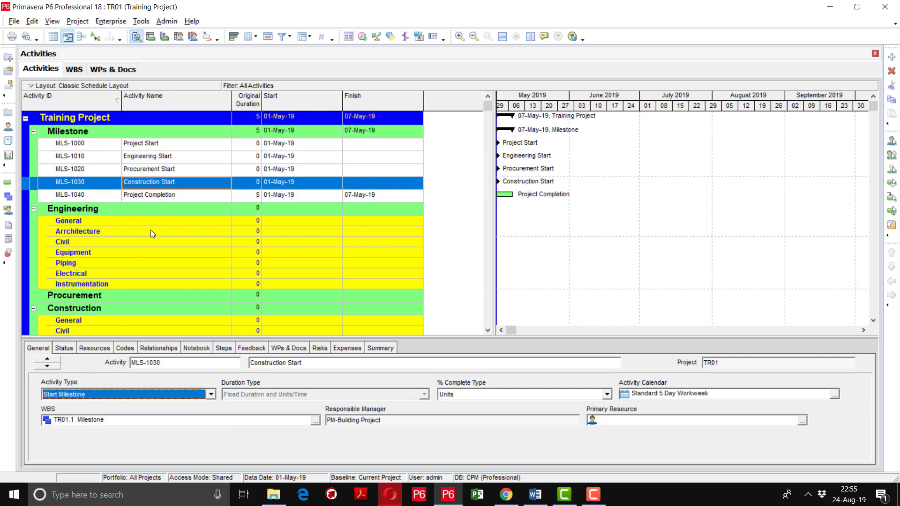
pyautogui.click(173, 195)
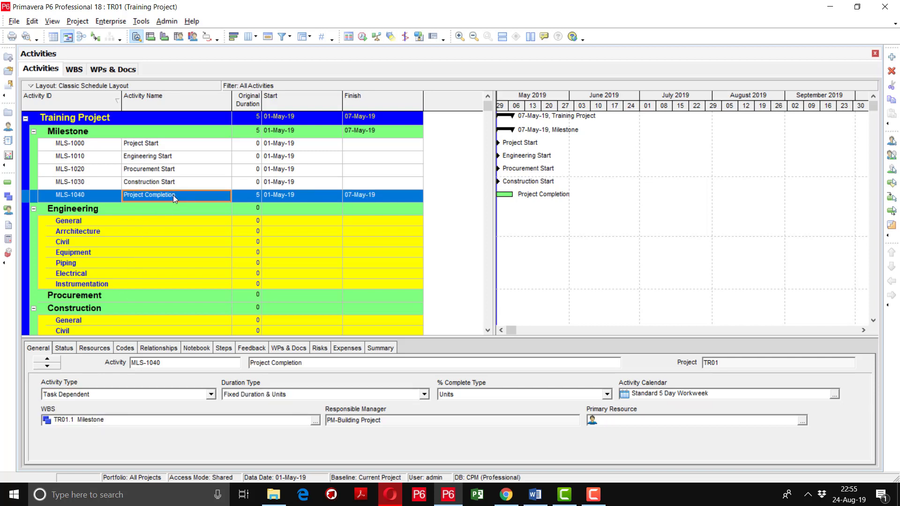
pyautogui.click(89, 394)
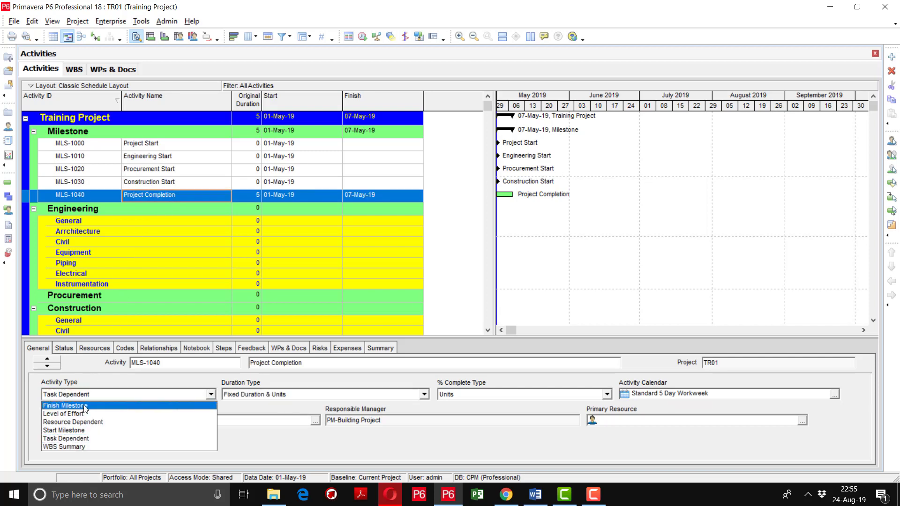
pyautogui.click(86, 405)
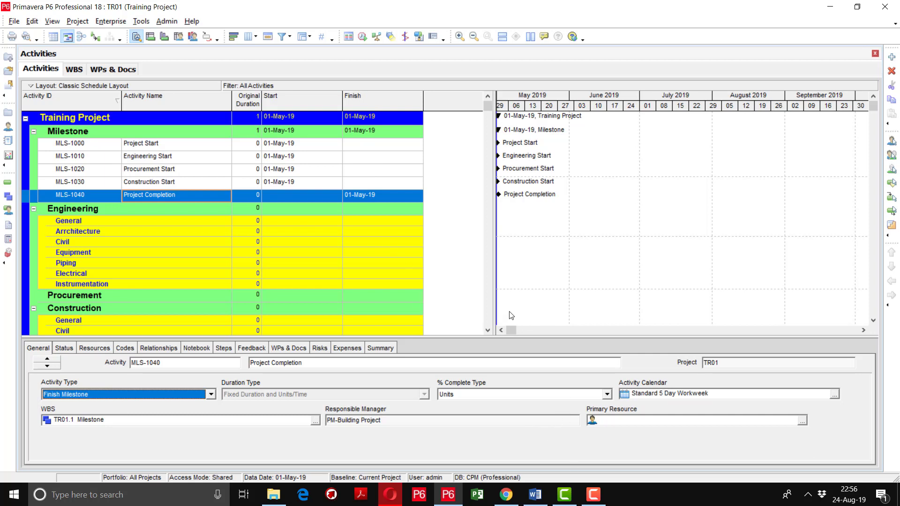
pyautogui.click(75, 222)
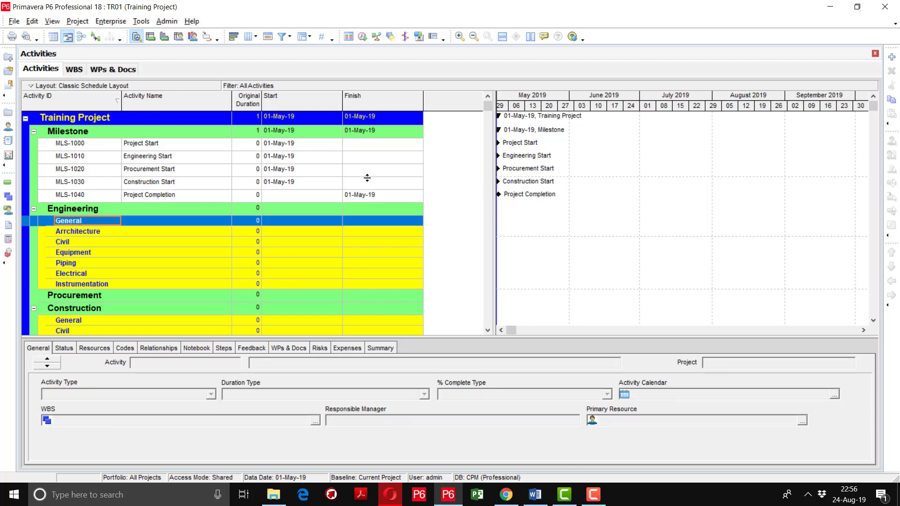
# Add activity EG-GEN-1010 'Kick off meeting' under Engineering's General WBS.
pyautogui.click(891, 59)
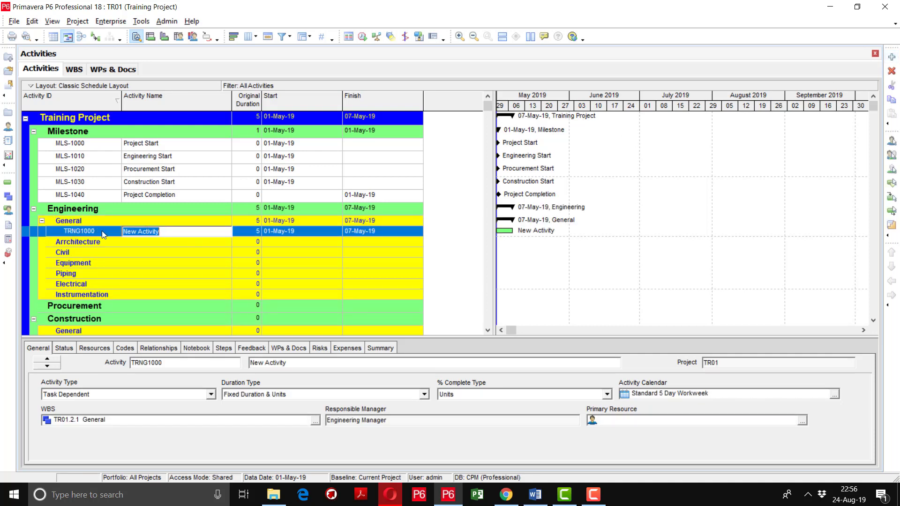
pyautogui.click(102, 231)
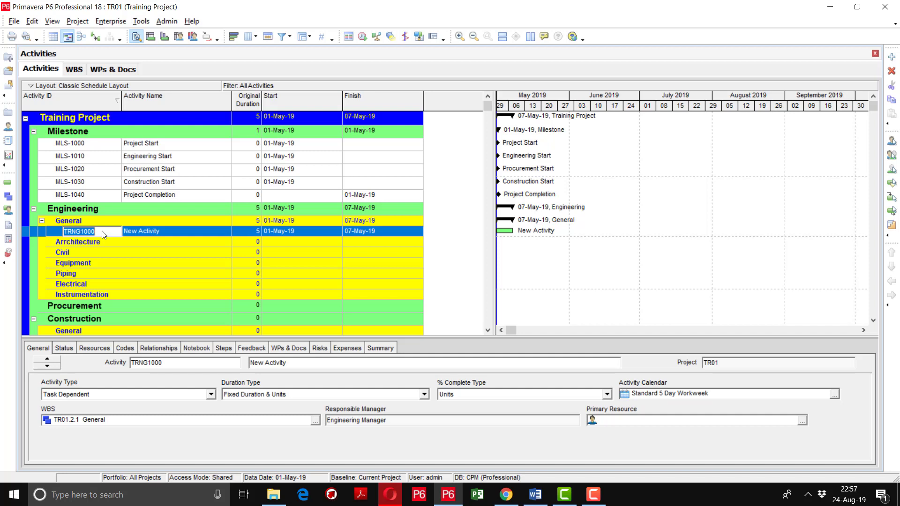
pyautogui.write('EG-GEN-1010')
pyautogui.press('Return')
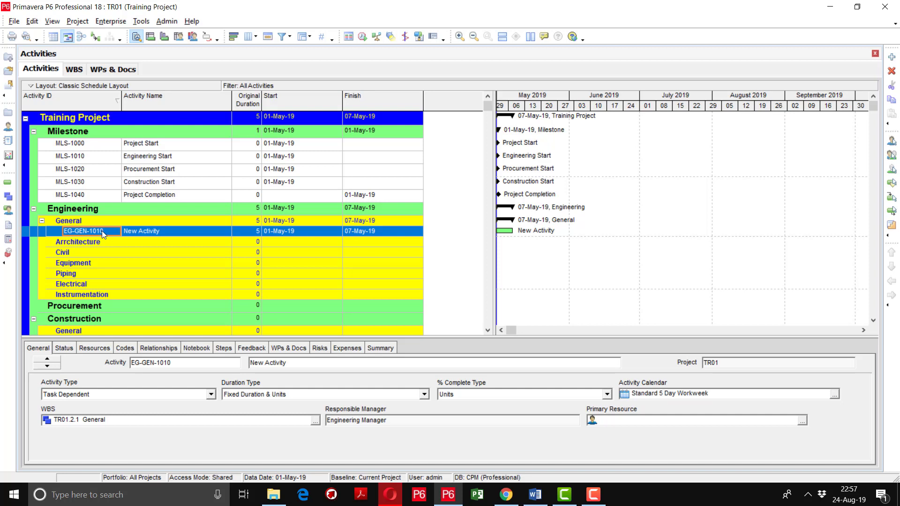
pyautogui.click(196, 230)
pyautogui.click(196, 231)
pyautogui.write('Kick')
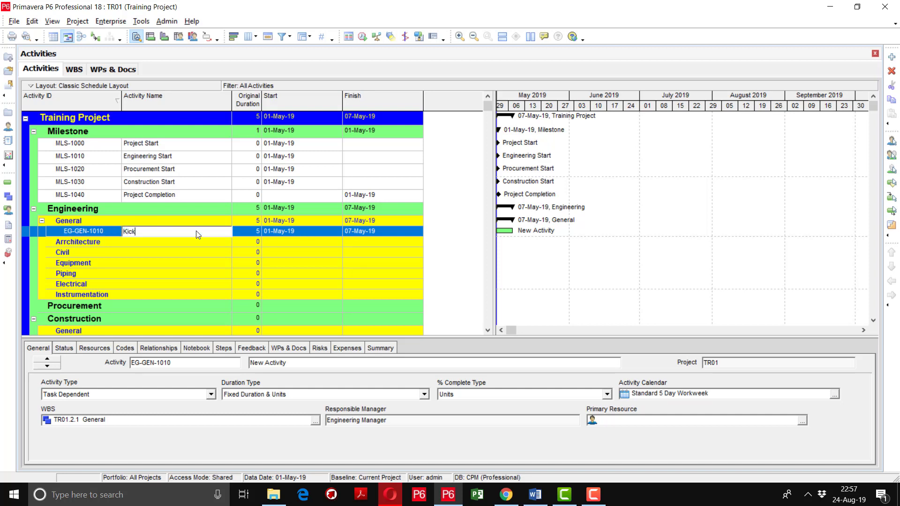
pyautogui.write(' off meeting')
pyautogui.click(294, 253)
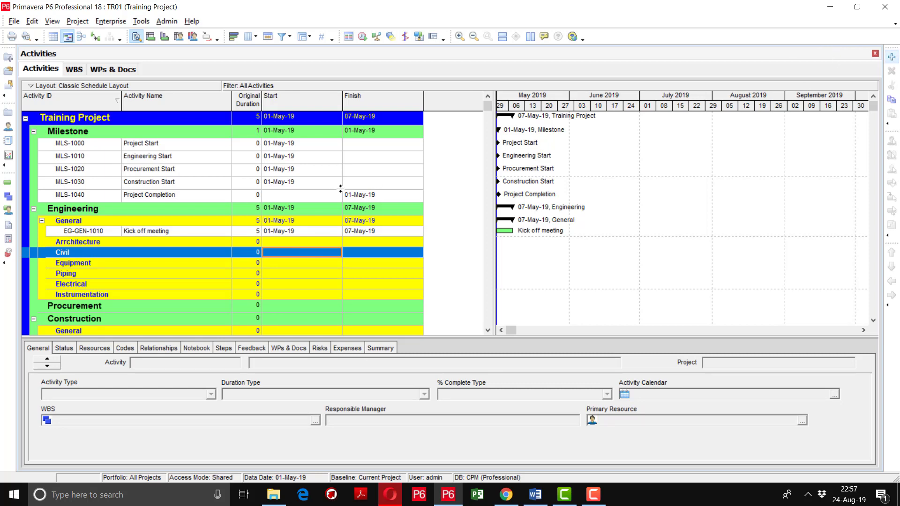
# Add Basic Engineering and Plot Plan activities below Kick off meeting.
pyautogui.click(173, 234)
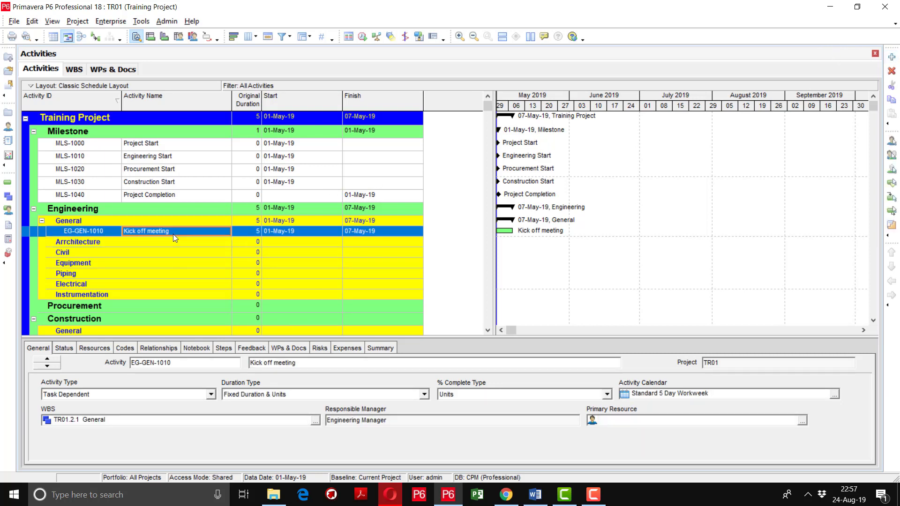
pyautogui.press('Insert')
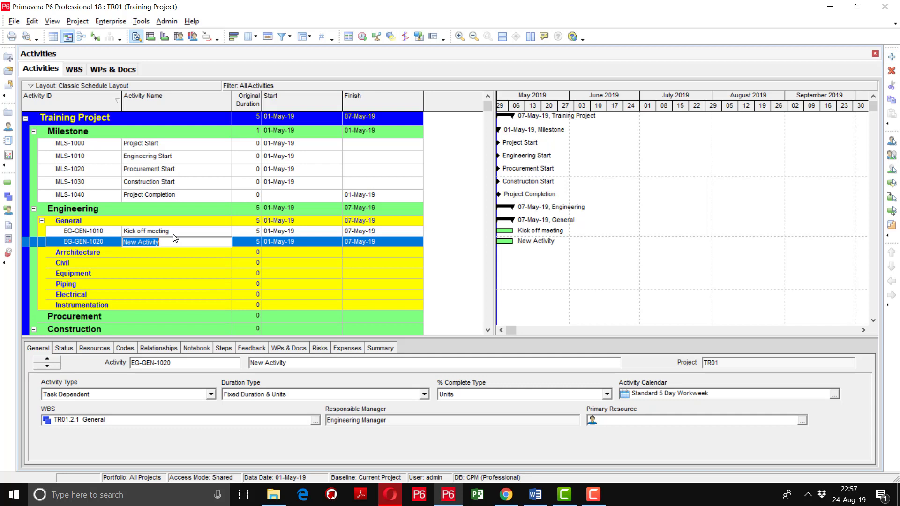
pyautogui.write('Basi')
pyautogui.press('BackSpace')
pyautogui.press('BackSpace')
pyautogui.write('sic ENgi')
pyautogui.press('BackSpace')
pyautogui.press('BackSpace')
pyautogui.press('BackSpace')
pyautogui.write('ngineering')
pyautogui.press('Return')
pyautogui.press('Insert')
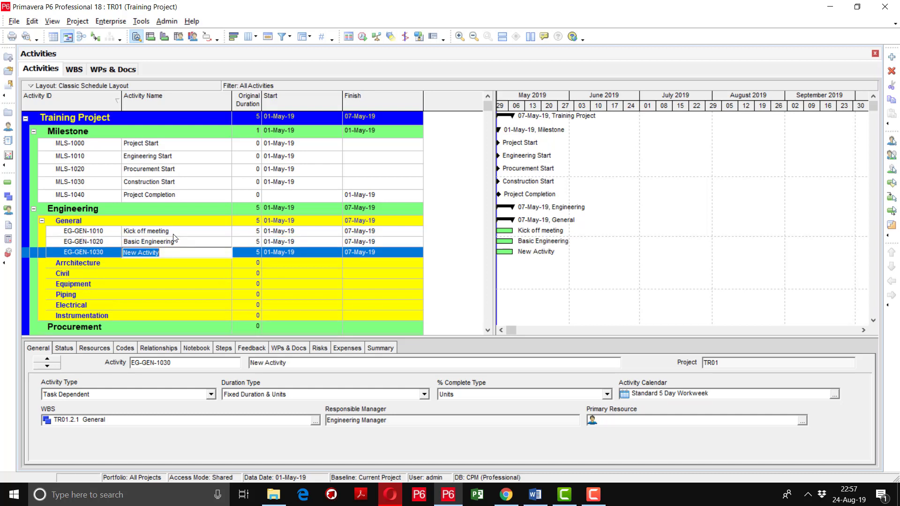
pyautogui.write('Plot Plan')
pyautogui.press('Return')
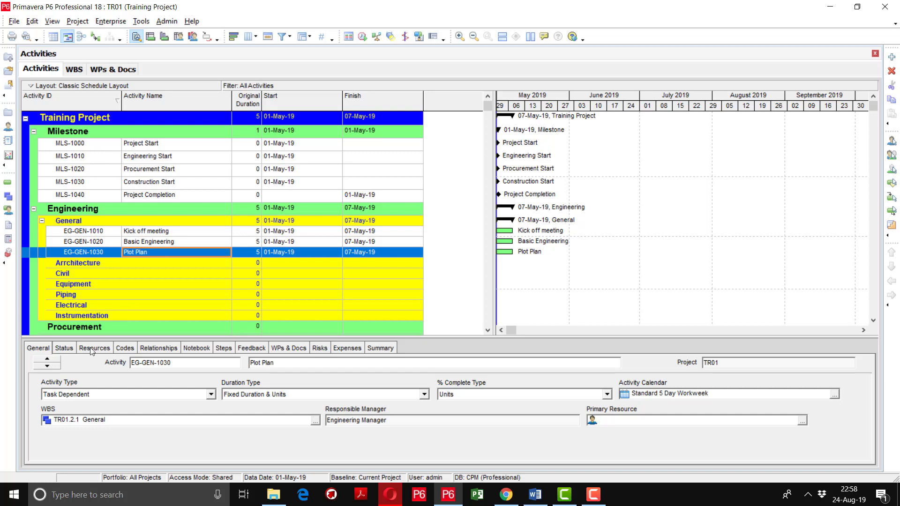
# Add a new activity with ID EG-ARC-1010 under the Arrchitecture WBS element.
pyautogui.click(81, 267)
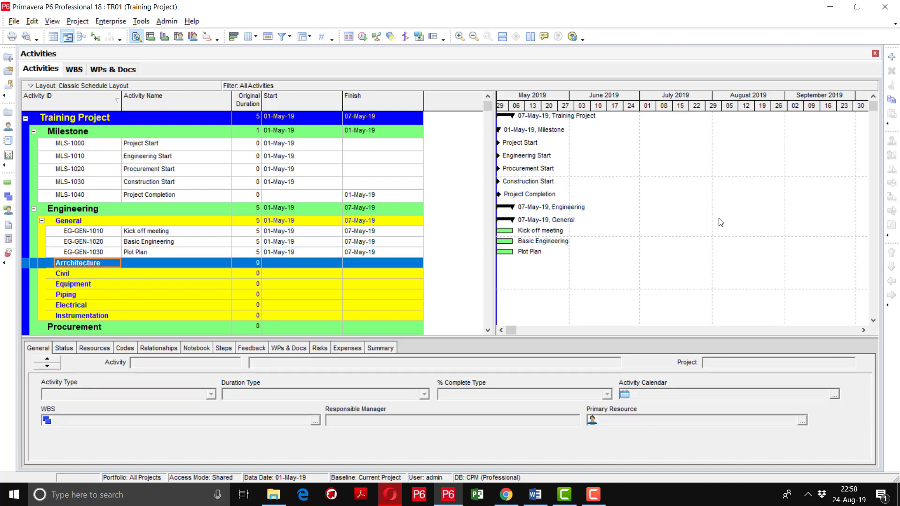
pyautogui.click(753, 210)
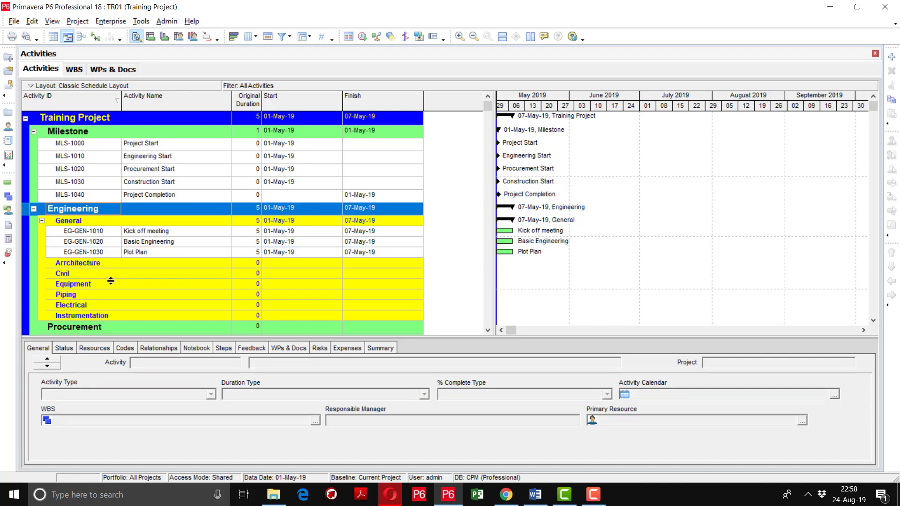
pyautogui.click(95, 264)
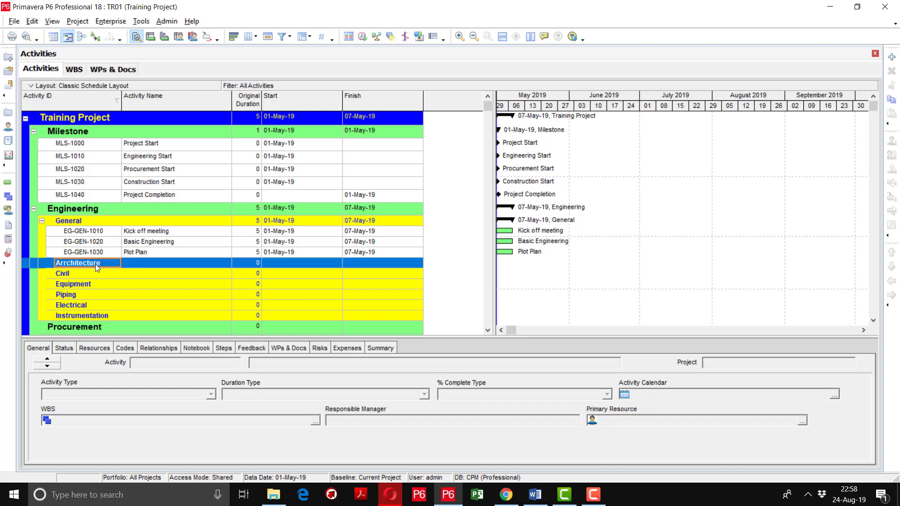
pyautogui.click(891, 57)
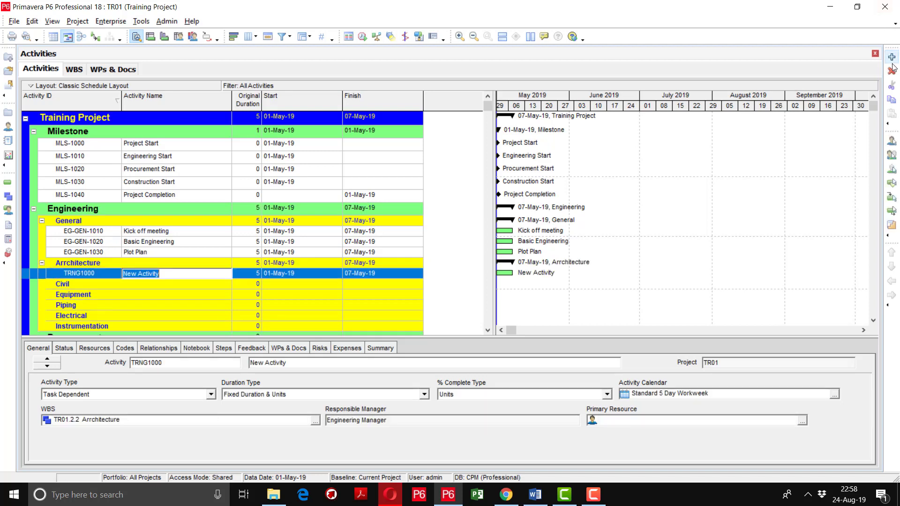
pyautogui.click(103, 274)
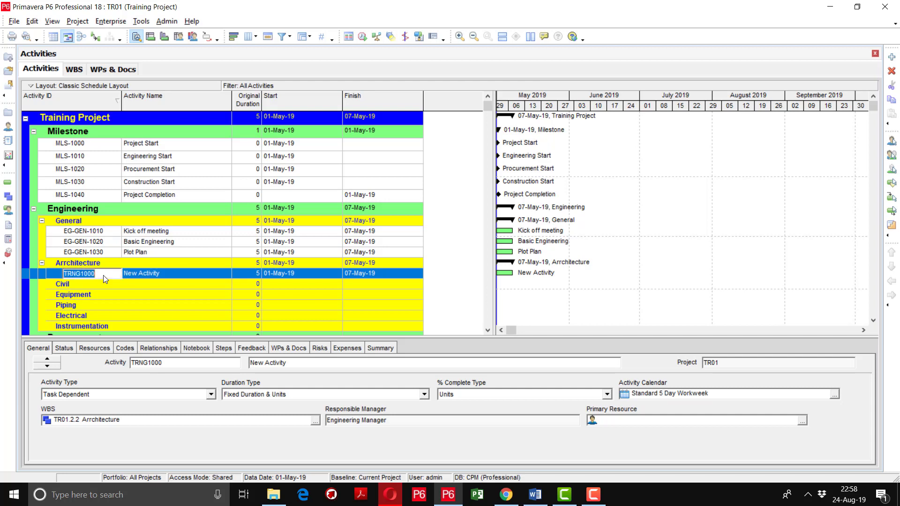
pyautogui.write('EG-ARC-101')
pyautogui.press('Return')
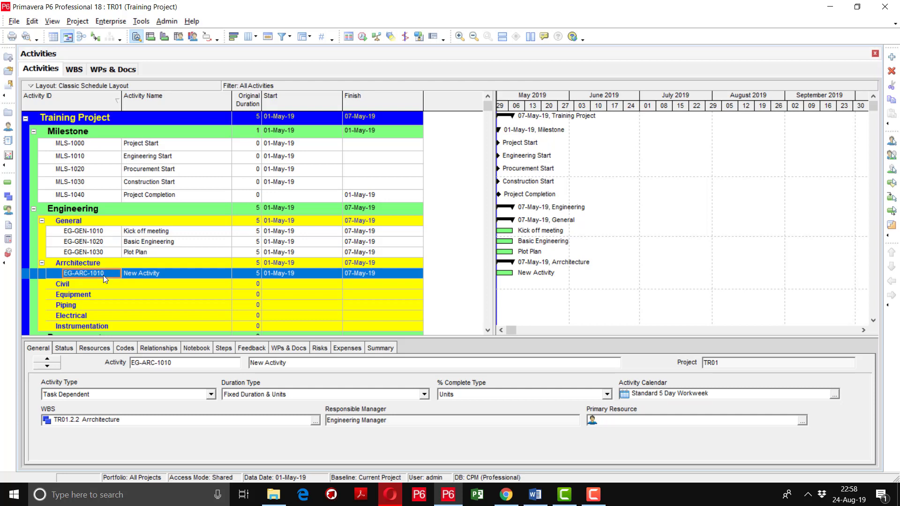
# Name it Main Production Hall and add a second activity, Raw Material Store Arch.
pyautogui.click(171, 273)
pyautogui.click(171, 273)
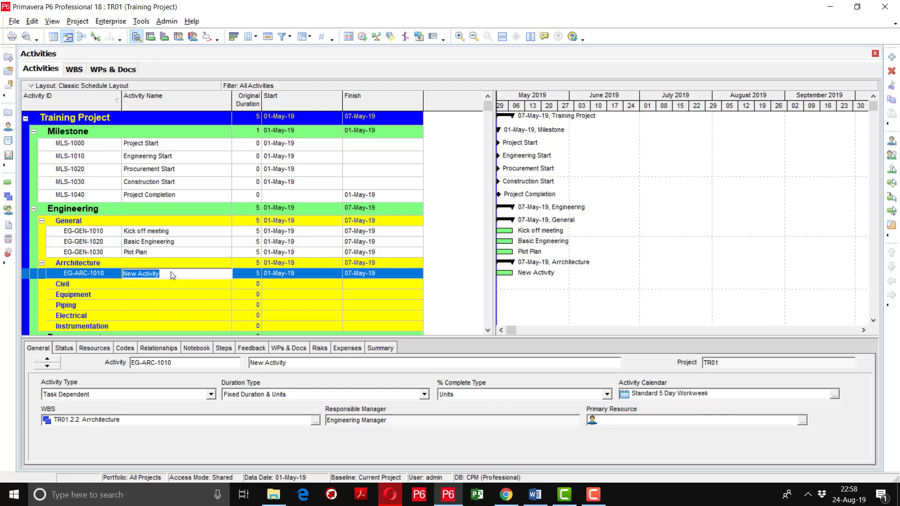
pyautogui.write('Arch')
pyautogui.press('BackSpace')
pyautogui.press('BackSpace')
pyautogui.press('BackSpace')
pyautogui.press('BackSpace')
pyautogui.write('Main Production Hall')
pyautogui.press('Return')
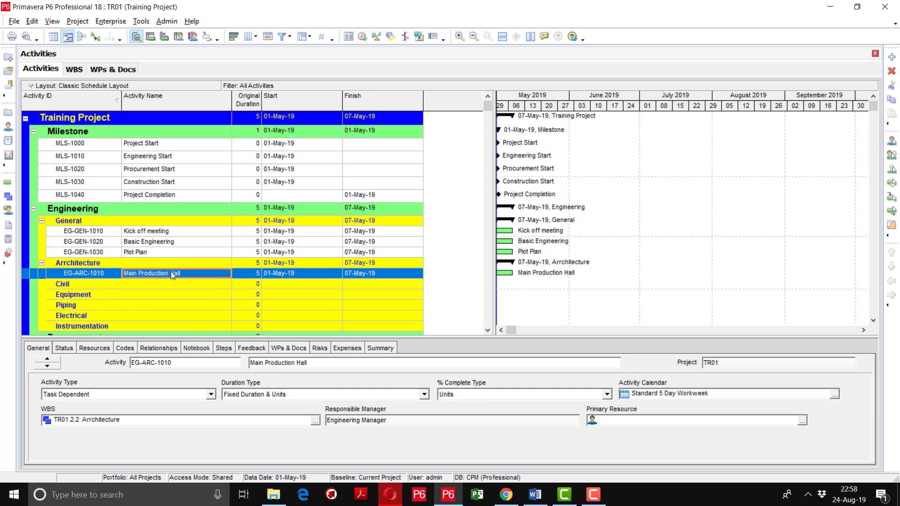
pyautogui.press('Insert')
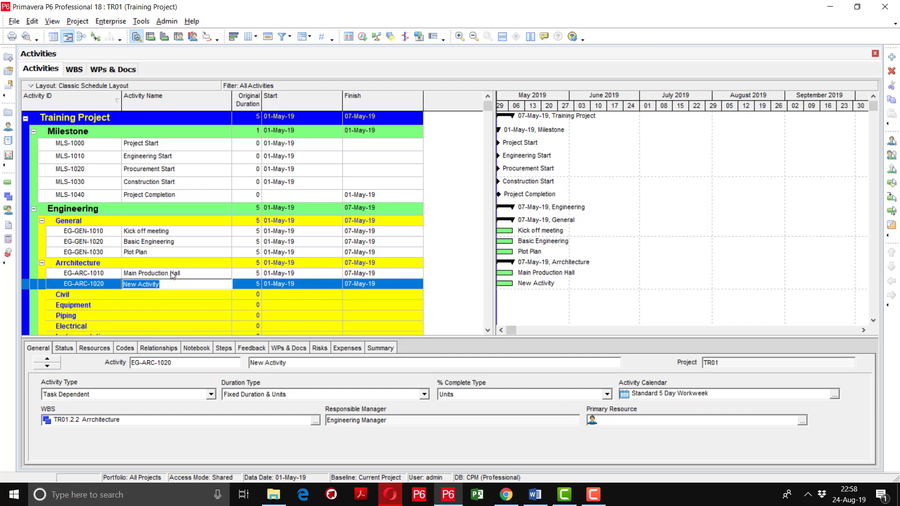
pyautogui.write('Raw Material Store Arch')
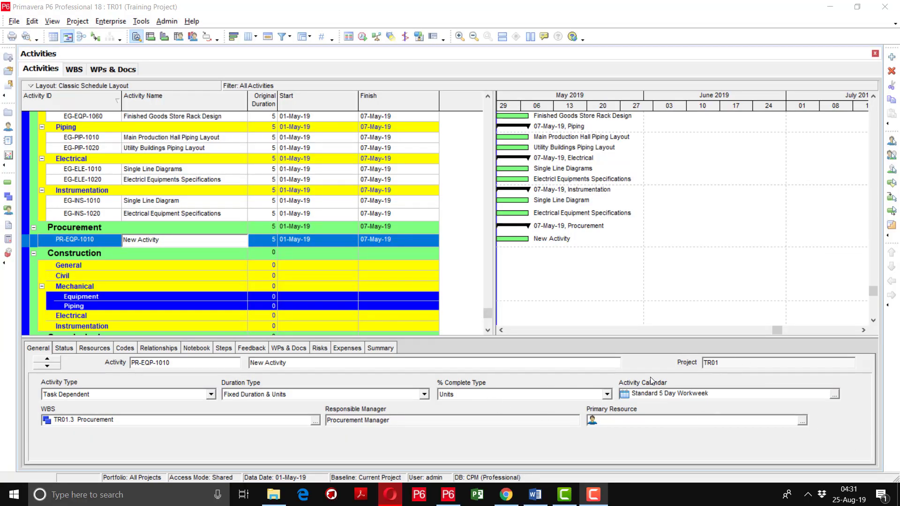
# Compress the Gantt timescale to show weeks into mid-July, then return to the Procurement band.
pyautogui.moveTo(487, 313); pyautogui.dragTo(481, 95)
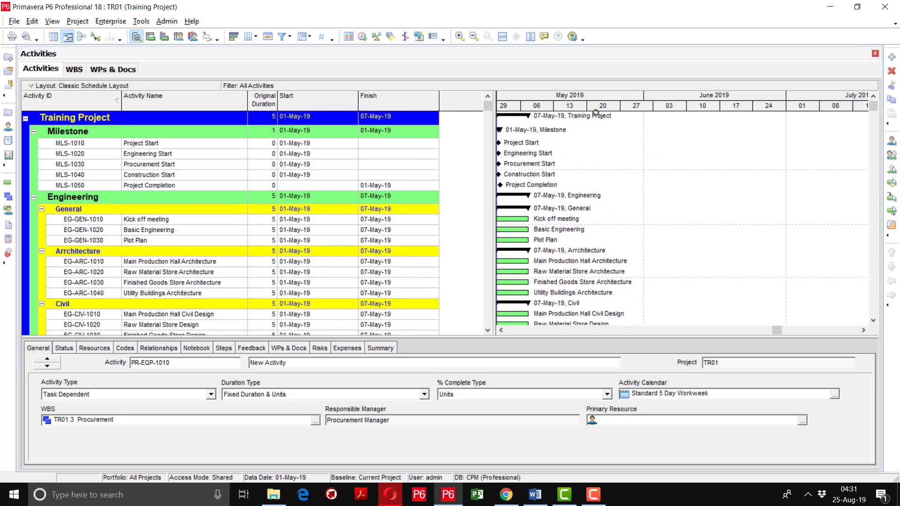
pyautogui.moveTo(595, 113); pyautogui.dragTo(590, 113)
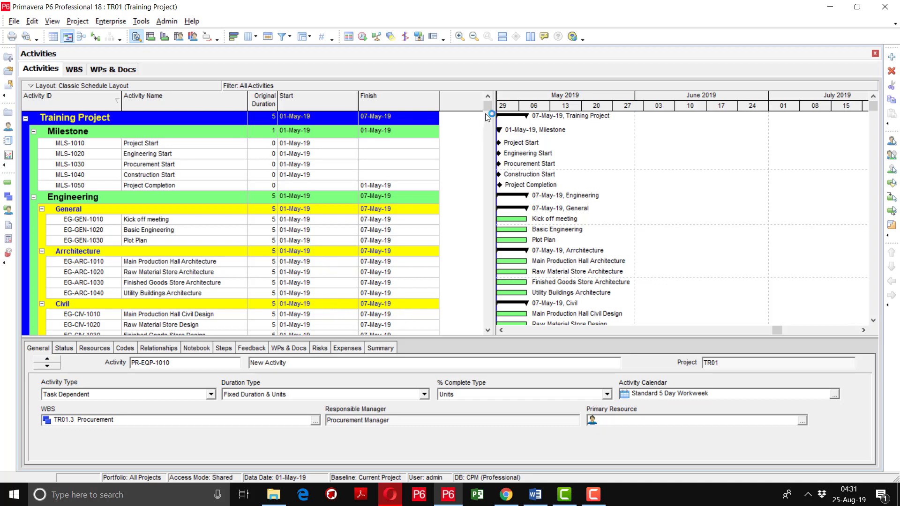
pyautogui.moveTo(488, 102)
pyautogui.mouseDown()
pyautogui.moveTo(491, 298)
pyautogui.moveTo(499, 98)
pyautogui.mouseUp()
pyautogui.moveTo(487, 107); pyautogui.dragTo(487, 304)
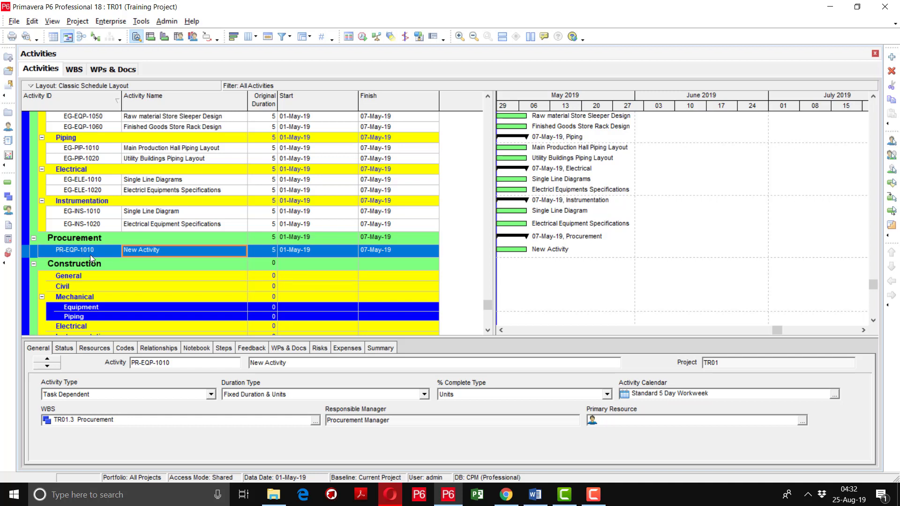
# Rename PR-EQP-1010 to 'Supply of Main Production Hall Equipment'.
pyautogui.click(167, 250)
pyautogui.click(166, 249)
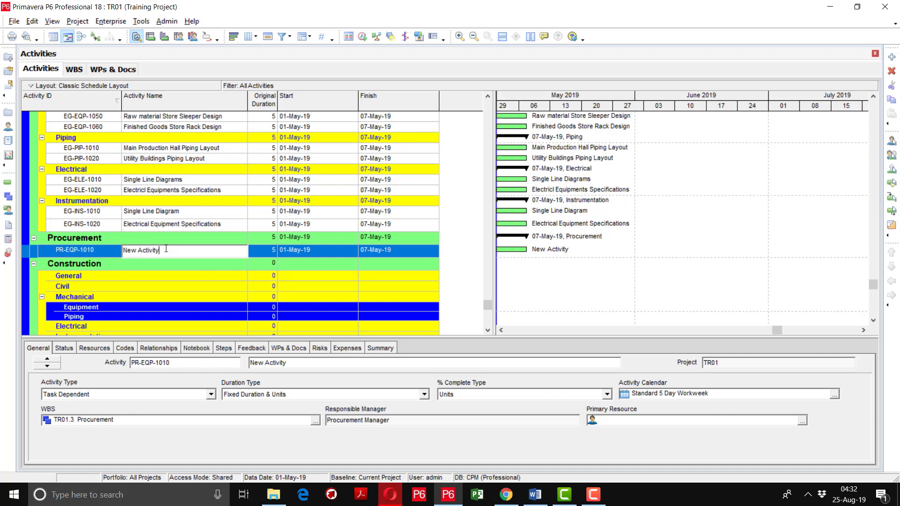
pyautogui.write('Supply of')
pyautogui.press('BackSpace')
pyautogui.press('BackSpace')
pyautogui.press('BackSpace')
pyautogui.press('BackSpace')
pyautogui.press('BackSpace')
pyautogui.press('BackSpace')
pyautogui.press('BackSpace')
pyautogui.press('BackSpace')
pyautogui.press('BackSpace')
pyautogui.press('BackSpace')
pyautogui.press('BackSpace')
pyautogui.press('BackSpace')
pyautogui.press('BackSpace')
pyautogui.press('BackSpace')
pyautogui.press('BackSpace')
pyautogui.press('BackSpace')
pyautogui.press('BackSpace')
pyautogui.press('BackSpace')
pyautogui.press('BackSpace')
pyautogui.press('BackSpace')
pyautogui.write('Supply of Main Production Hall Equipment')
pyautogui.press('Return')
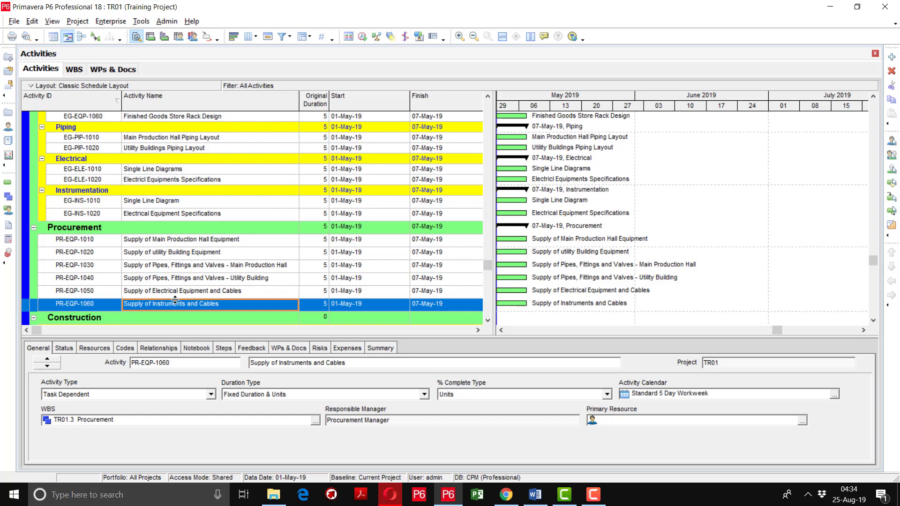
pyautogui.click(489, 323)
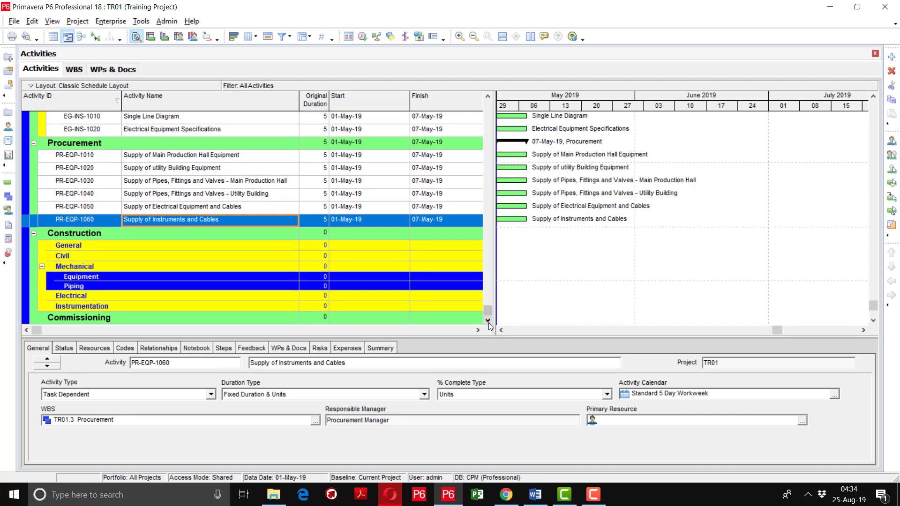
# Add activity CN-GN-1000 'Mobilization of Equipment and Manpower' under Construction General.
pyautogui.click(67, 246)
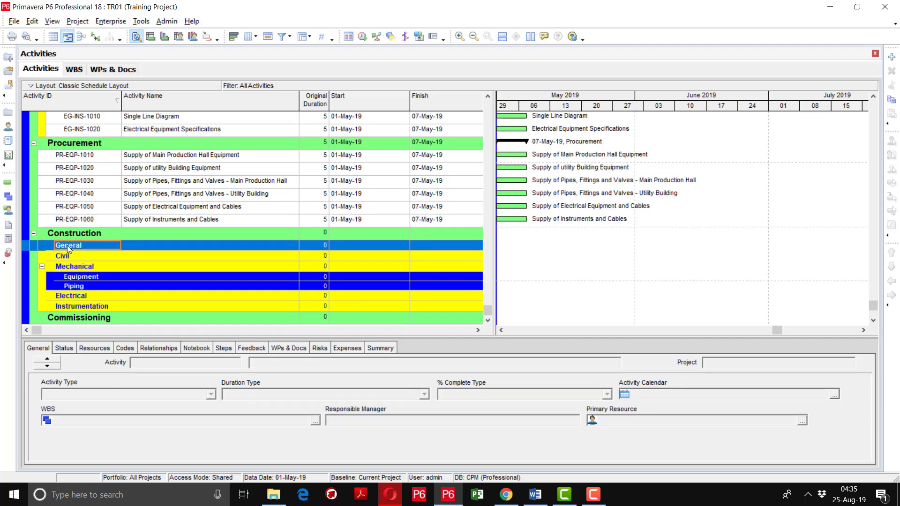
pyautogui.press('Insert')
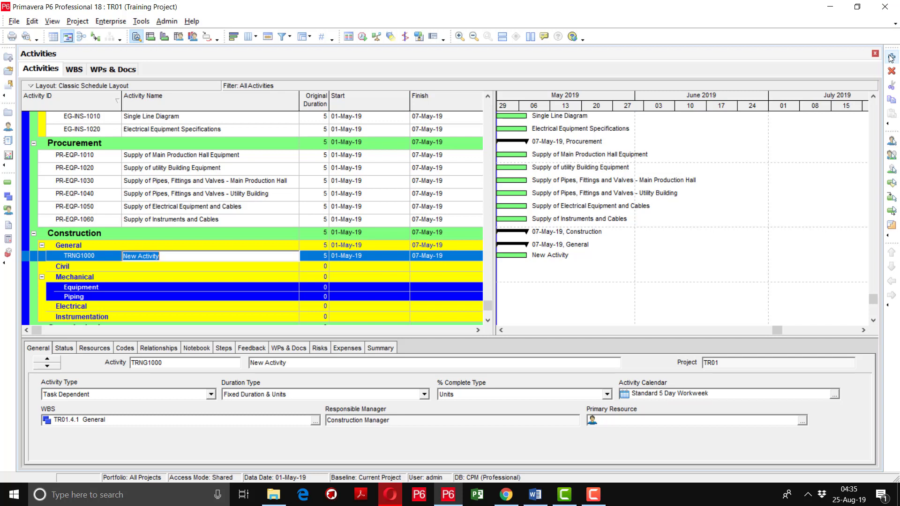
pyautogui.click(97, 253)
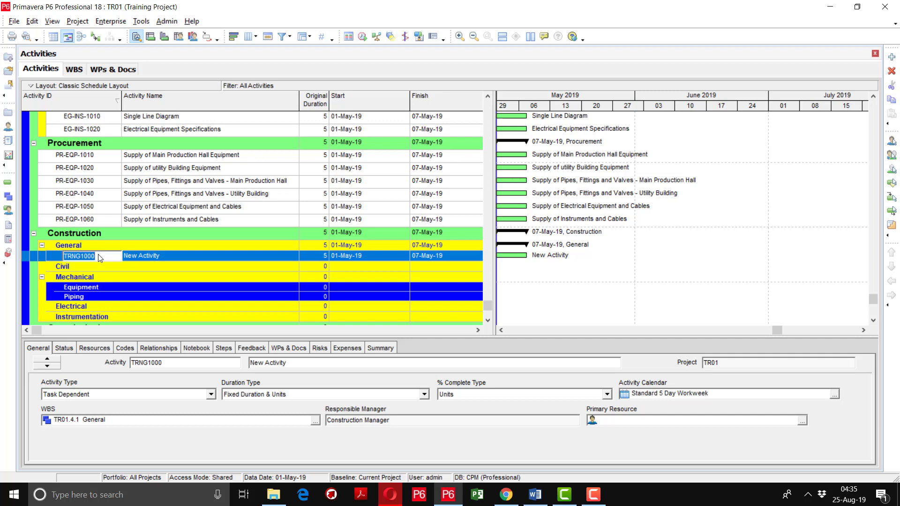
pyautogui.write('CN-GN-1000')
pyautogui.click(180, 255)
pyautogui.write('MObiliza')
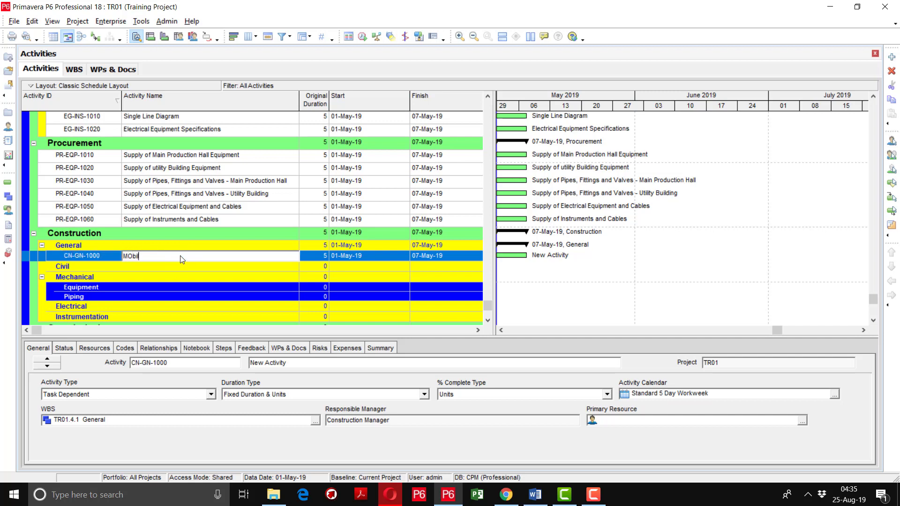
pyautogui.write('tion of Equipment and Manpower')
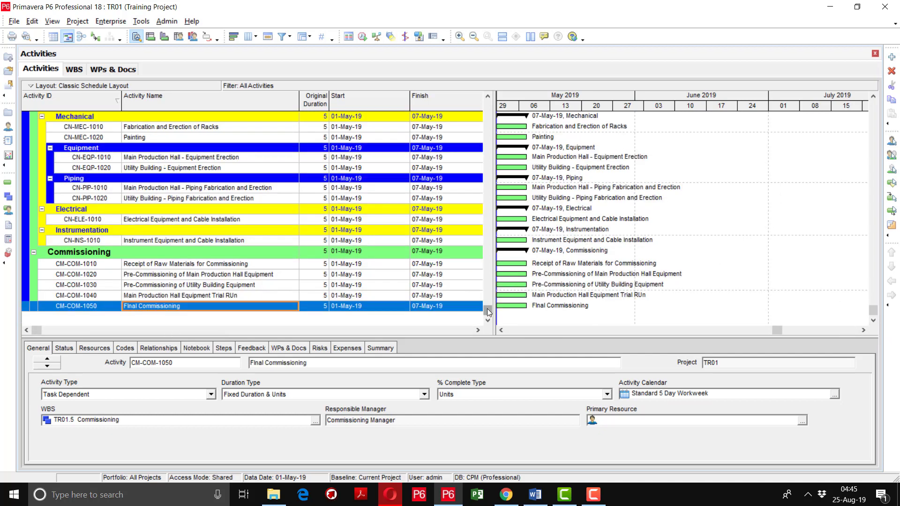
# Scroll through the whole activity list and bring up the Training Project row's context menu.
pyautogui.scroll(10, 488, 313)
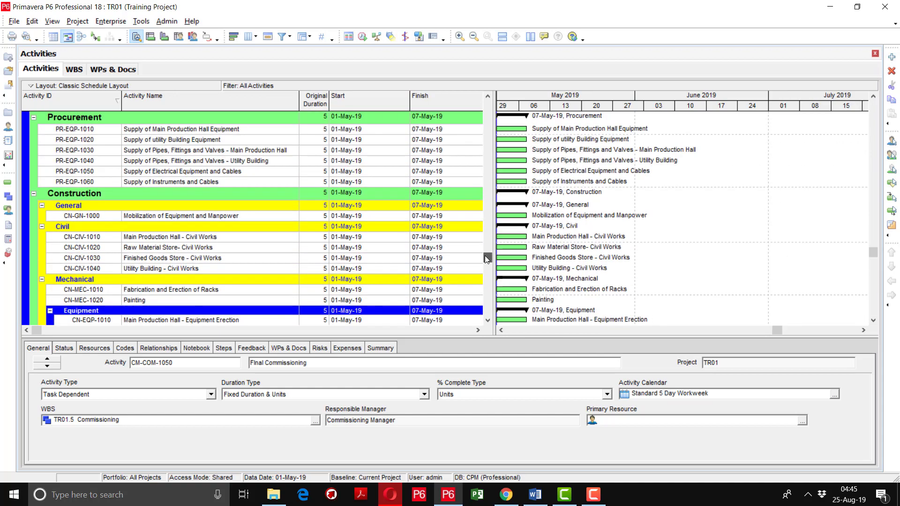
pyautogui.scroll(8, 484, 180)
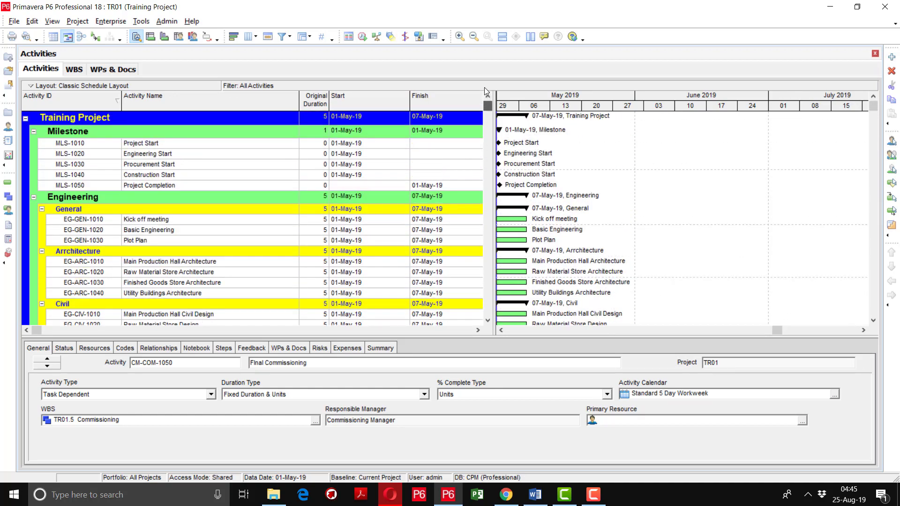
pyautogui.scroll(-15, 463, 200)
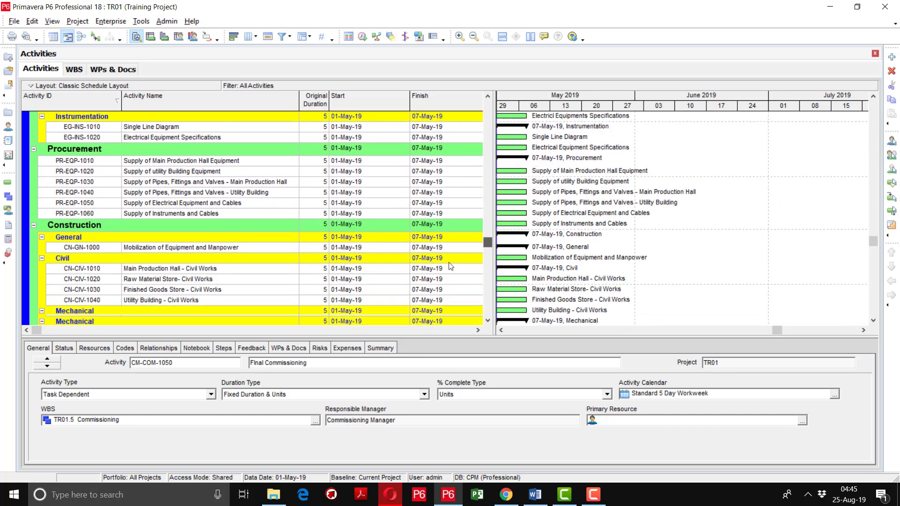
pyautogui.scroll(15, 440, 313)
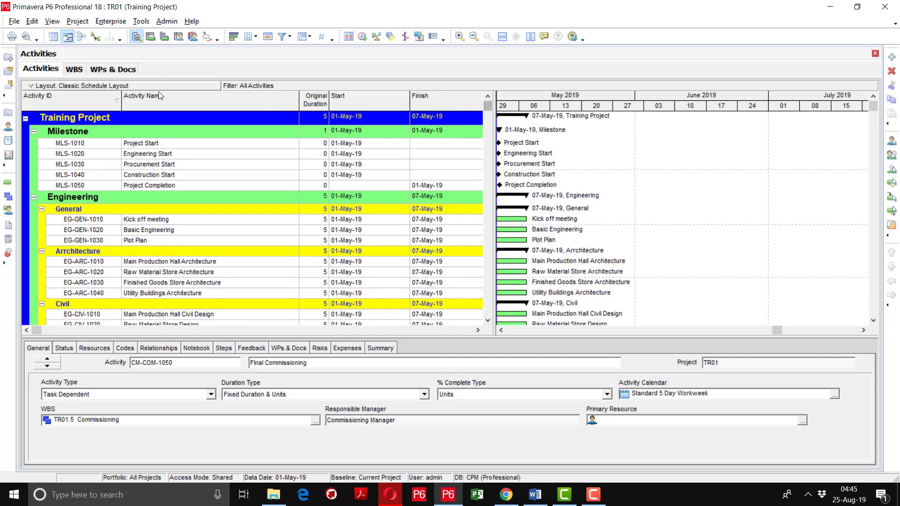
pyautogui.rightClick(116, 118)
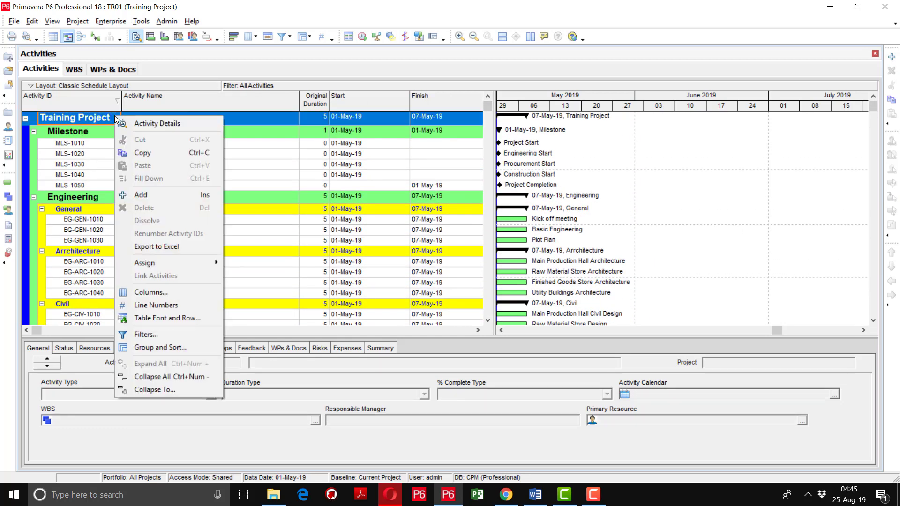
# Collapse all groups, then expand Training Project, Milestone, Engineering, General and Architecture individually.
pyautogui.click(159, 375)
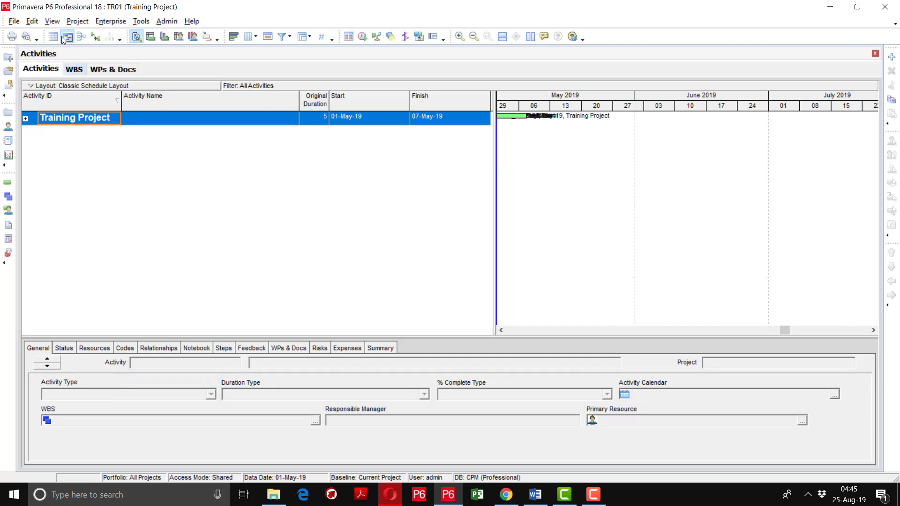
pyautogui.click(25, 119)
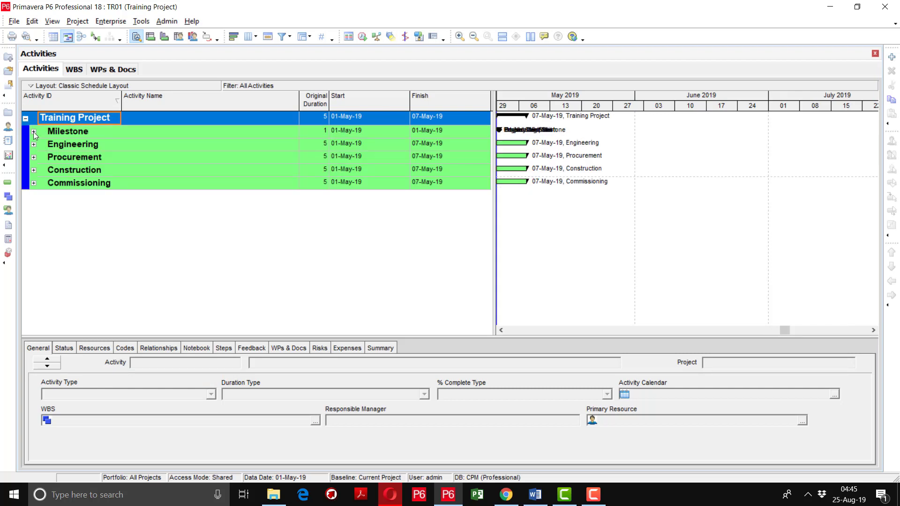
pyautogui.click(34, 132)
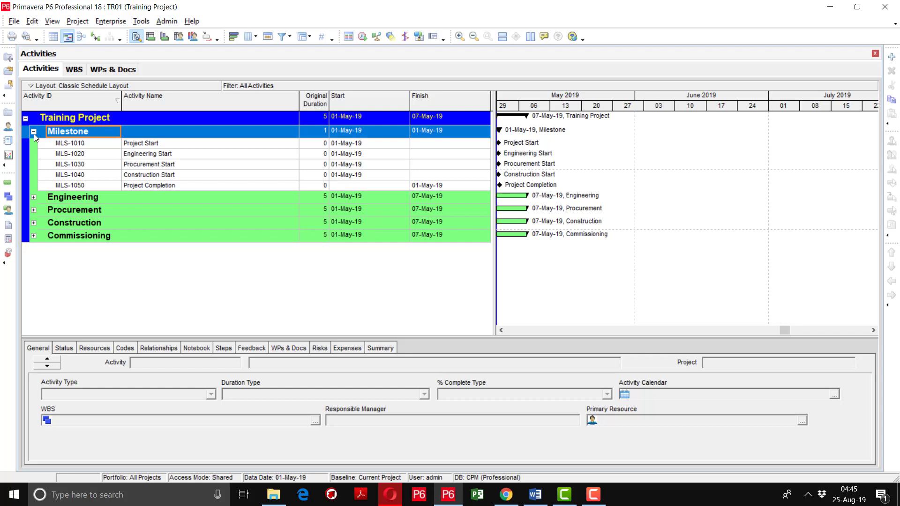
pyautogui.click(33, 198)
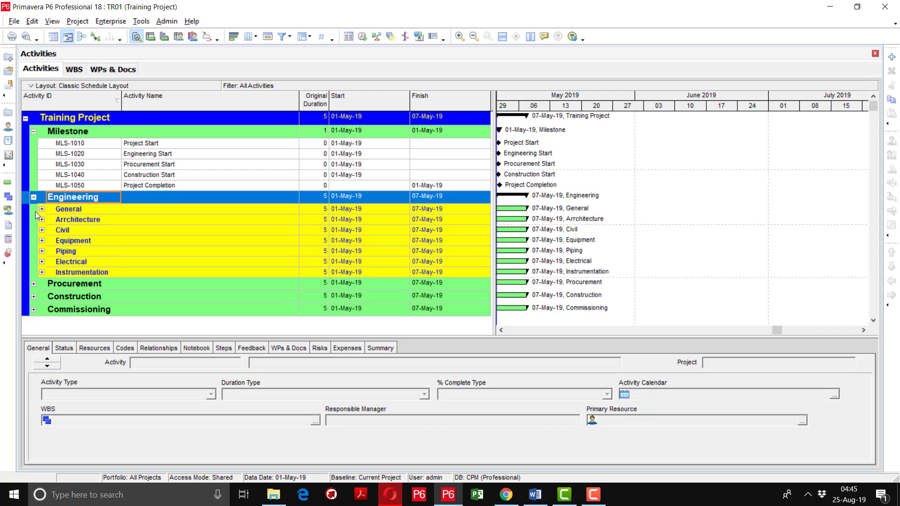
pyautogui.click(42, 209)
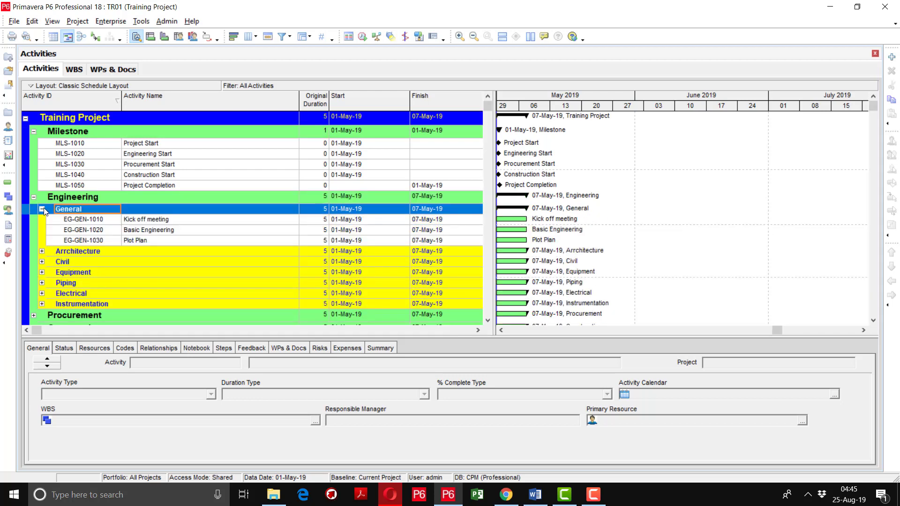
pyautogui.click(42, 251)
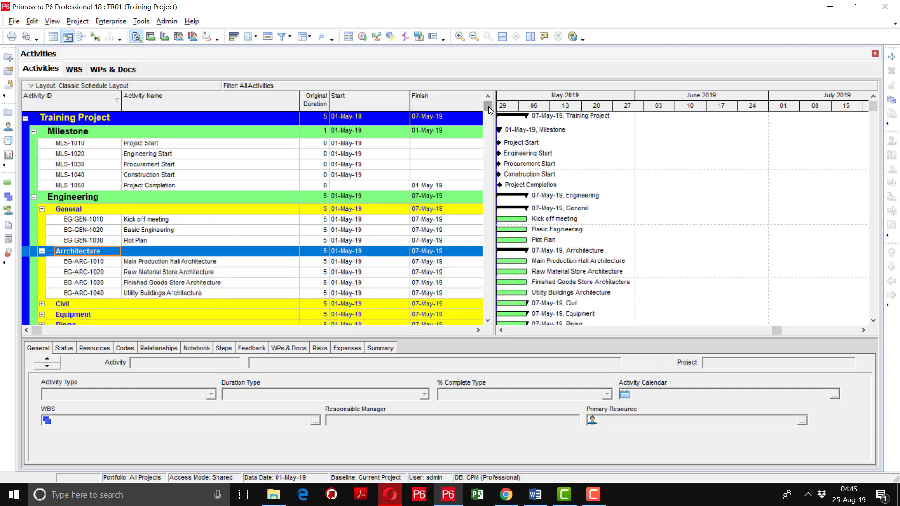
pyautogui.moveTo(488, 106)
pyautogui.mouseDown()
pyautogui.moveTo(479, 321)
pyautogui.moveTo(498, 104)
pyautogui.mouseUp()
# Expand all groups and enlarge the activity table over the details area.
pyautogui.rightClick(76, 120)
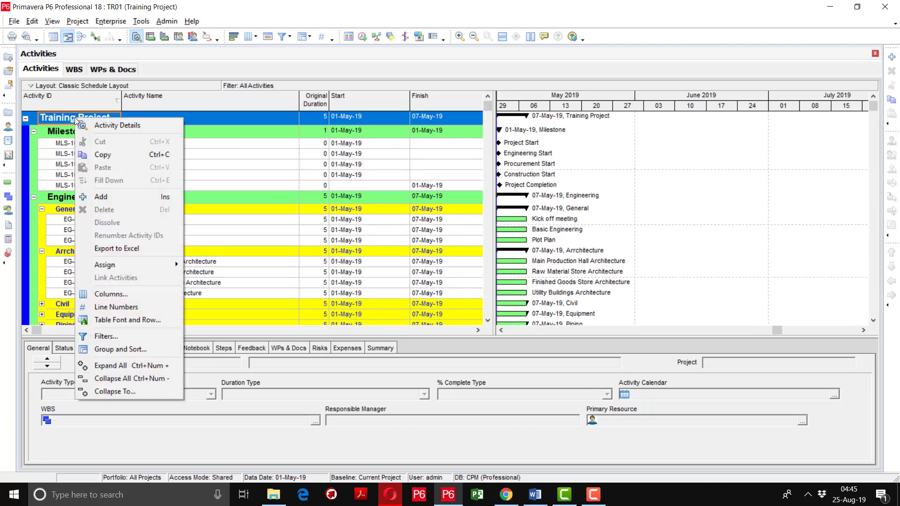
pyautogui.click(119, 364)
pyautogui.moveTo(437, 336); pyautogui.dragTo(444, 405)
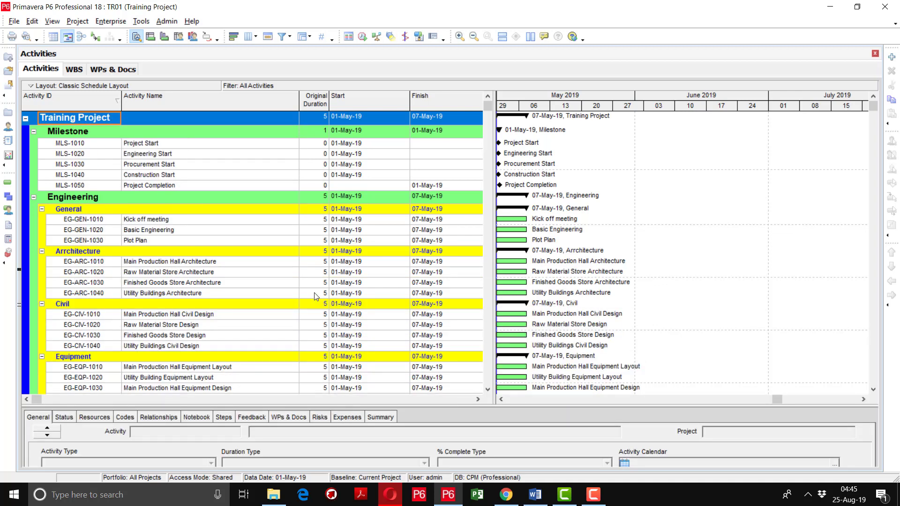
pyautogui.click(215, 221)
# Give every activity table row a fixed height of 21.
pyautogui.rightClick(216, 220)
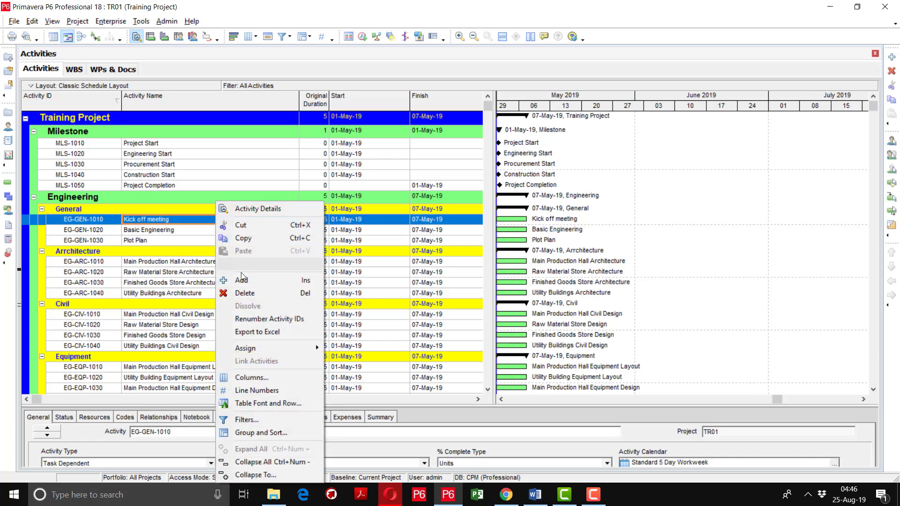
pyautogui.click(270, 404)
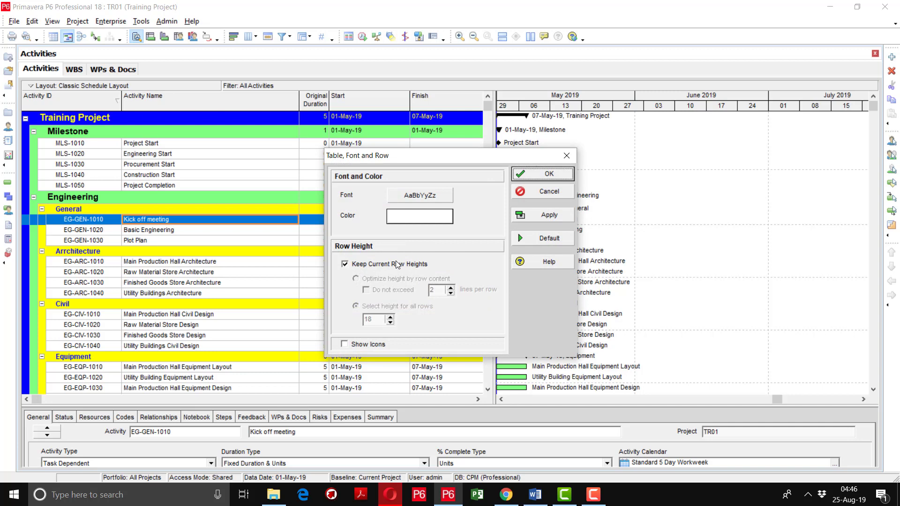
pyautogui.click(396, 263)
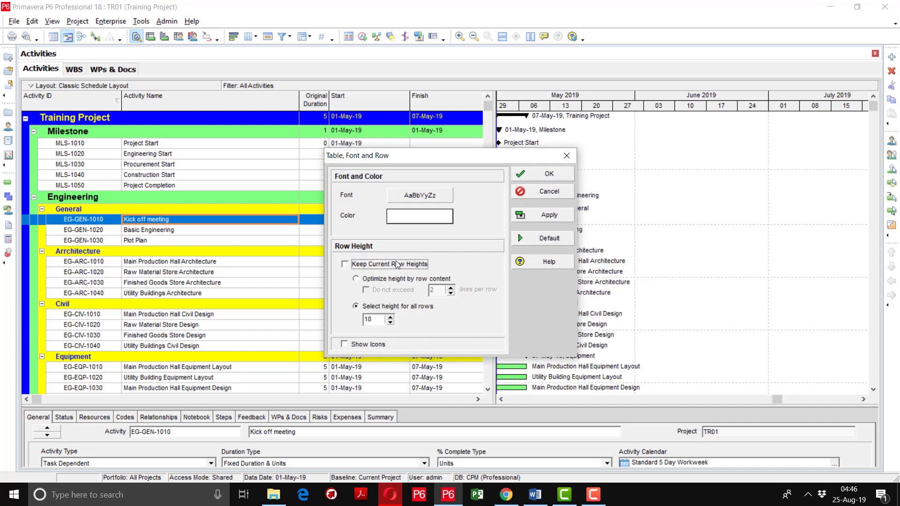
pyautogui.click(391, 317)
pyautogui.click(390, 318)
pyautogui.click(390, 318)
pyautogui.click(549, 216)
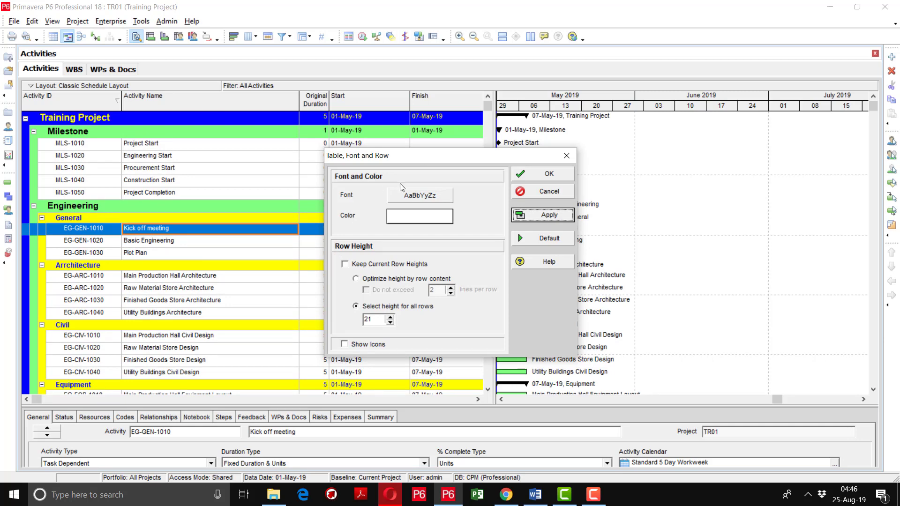
# Set the activity table font to Calibri size 10 and apply it.
pyautogui.click(421, 200)
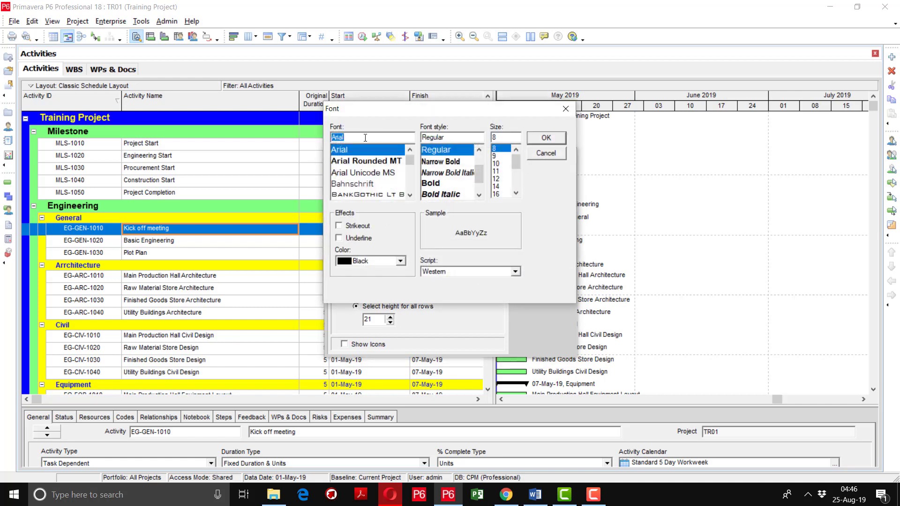
pyautogui.write('ca')
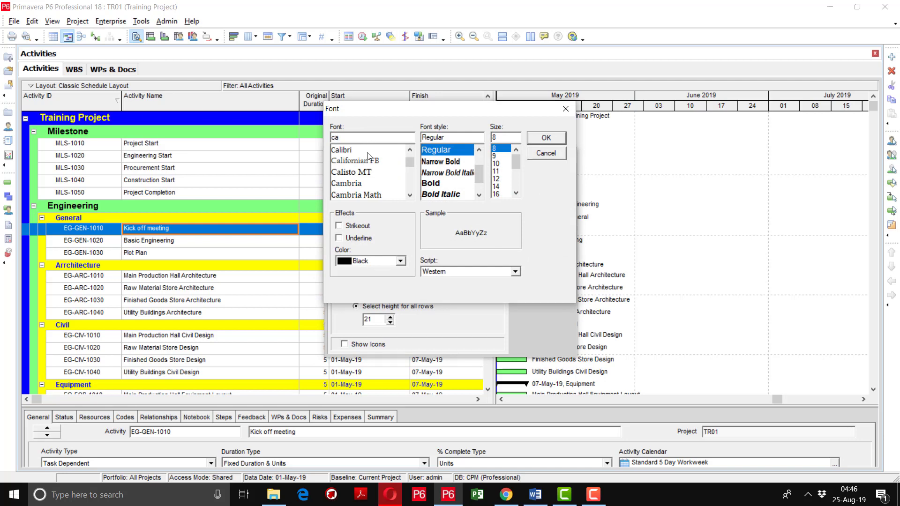
pyautogui.click(368, 149)
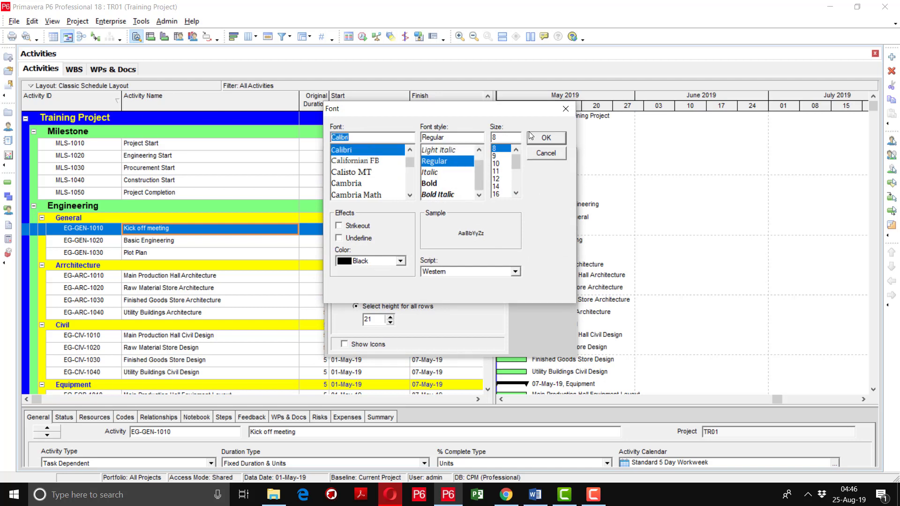
pyautogui.click(498, 156)
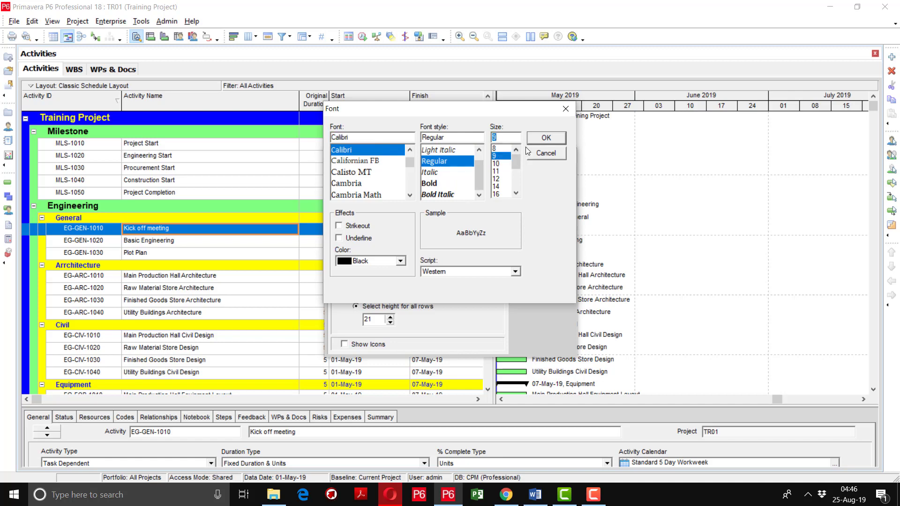
pyautogui.click(497, 163)
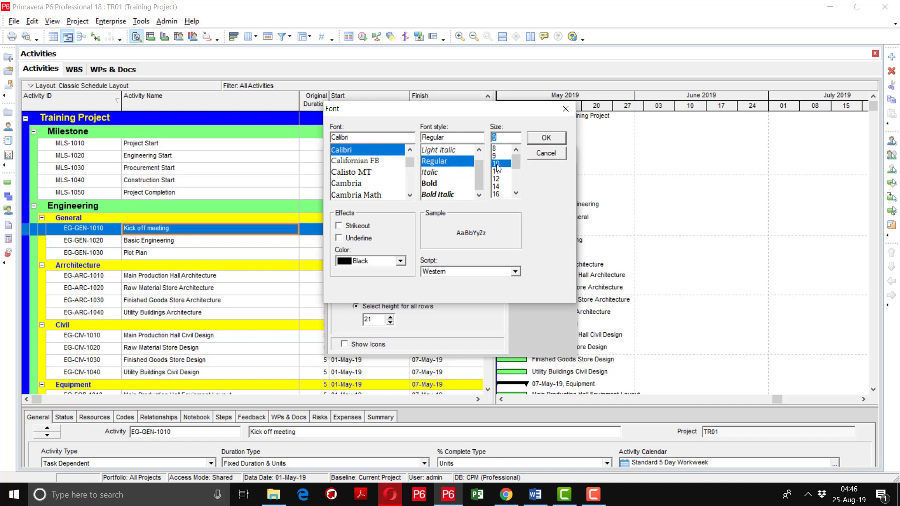
pyautogui.click(546, 138)
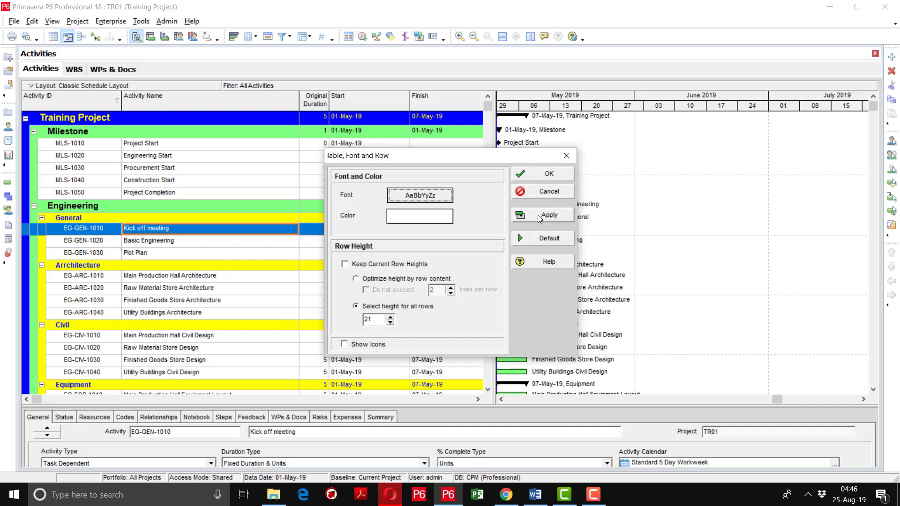
pyautogui.click(539, 219)
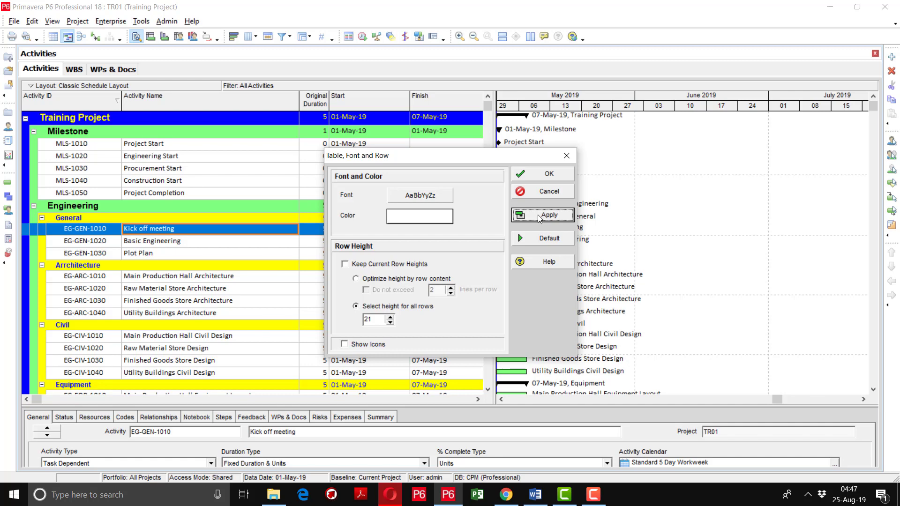
pyautogui.click(544, 176)
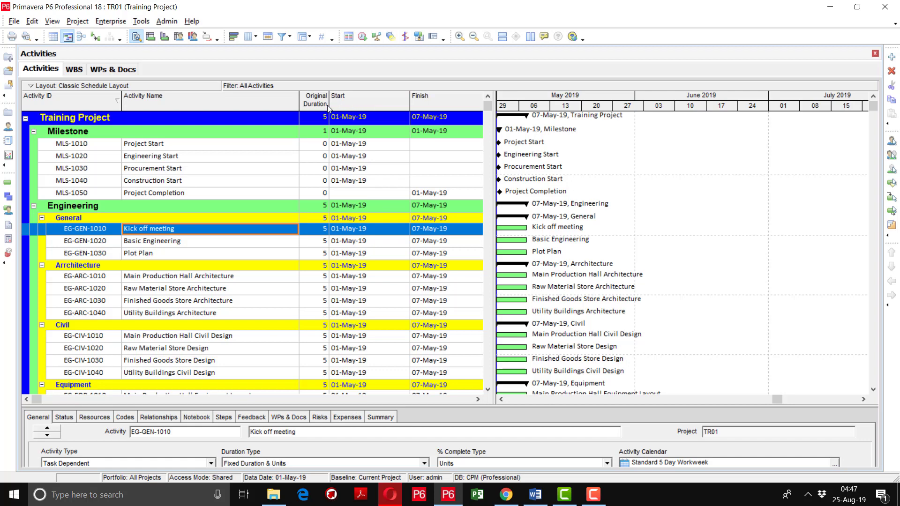
# Centre-align the Original Duration column.
pyautogui.rightClick(346, 106)
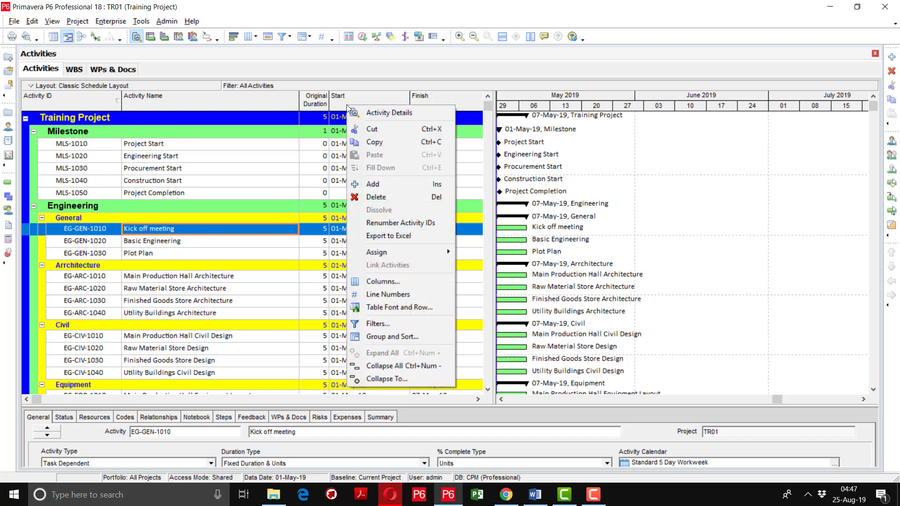
pyautogui.click(383, 282)
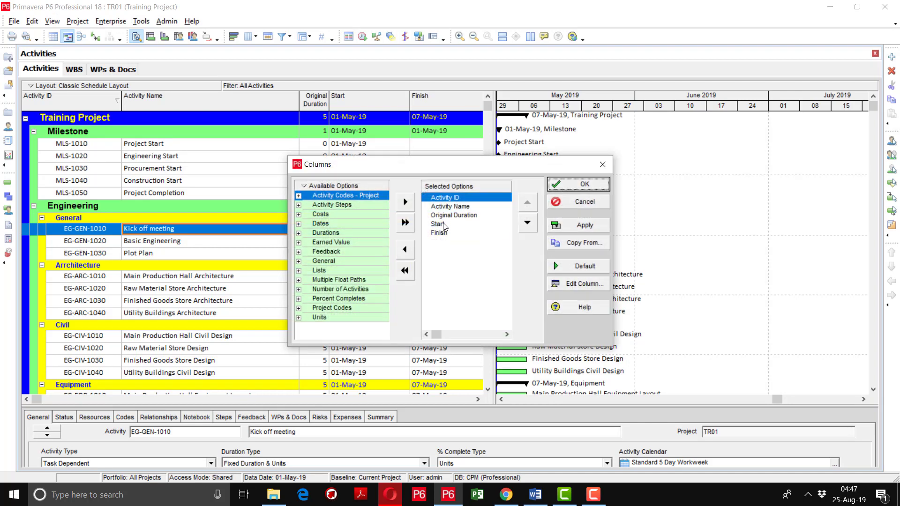
pyautogui.click(448, 217)
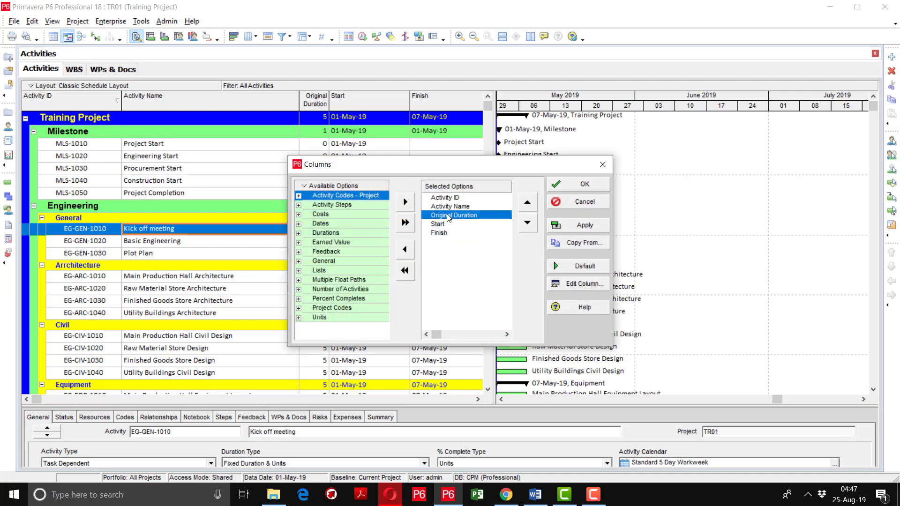
pyautogui.click(567, 283)
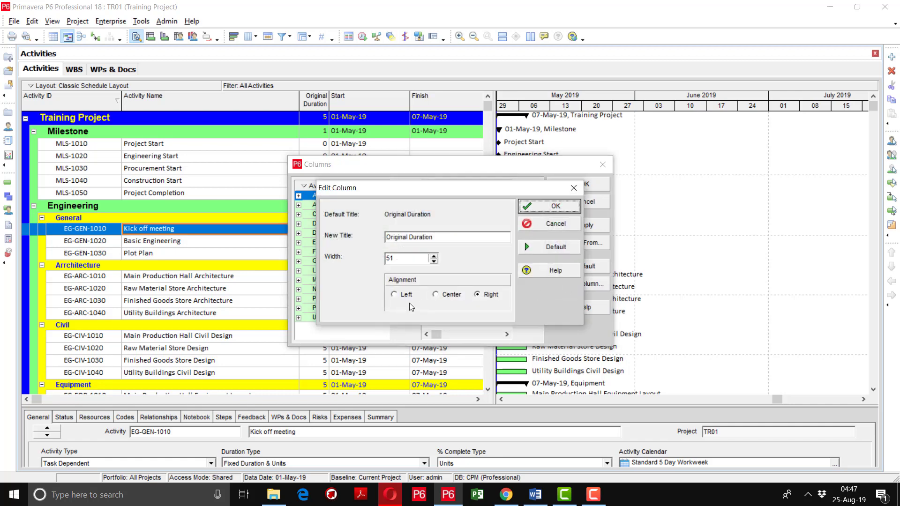
pyautogui.click(447, 294)
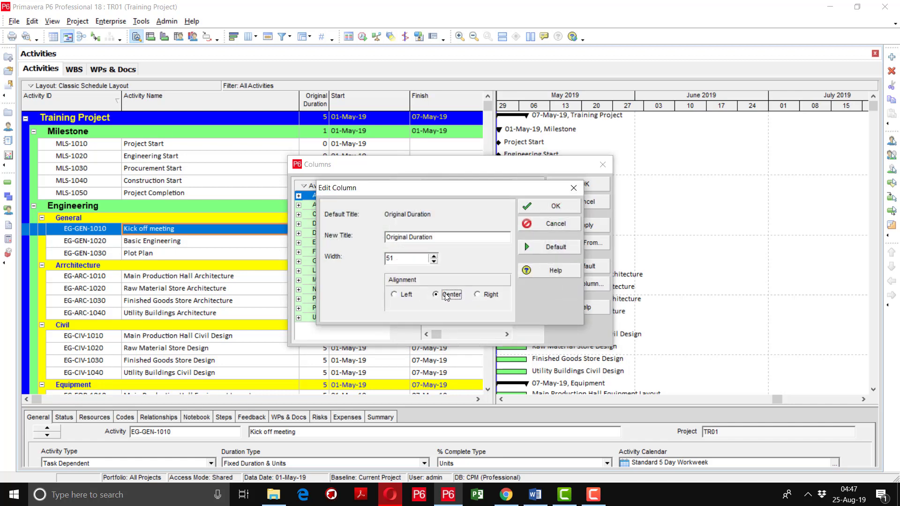
pyautogui.click(539, 208)
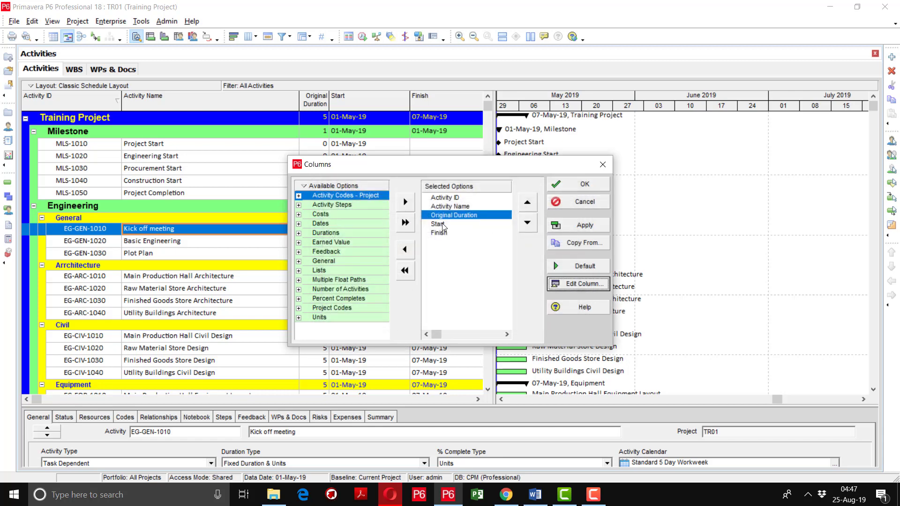
# Centre-align the Start and Finish columns and apply the column changes.
pyautogui.click(444, 225)
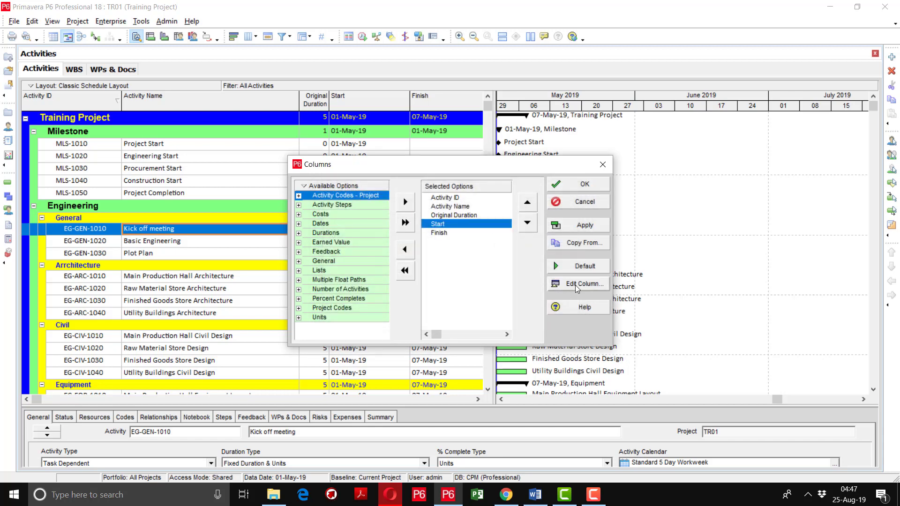
pyautogui.click(575, 285)
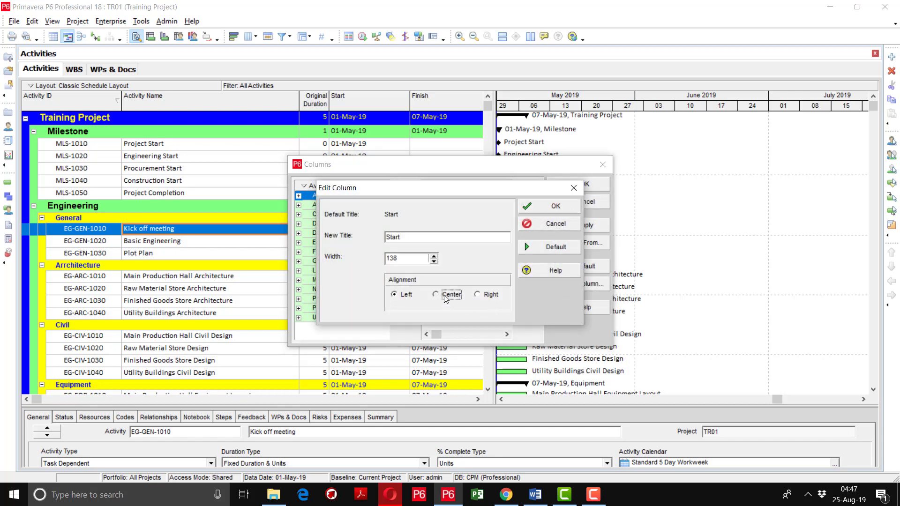
pyautogui.click(538, 212)
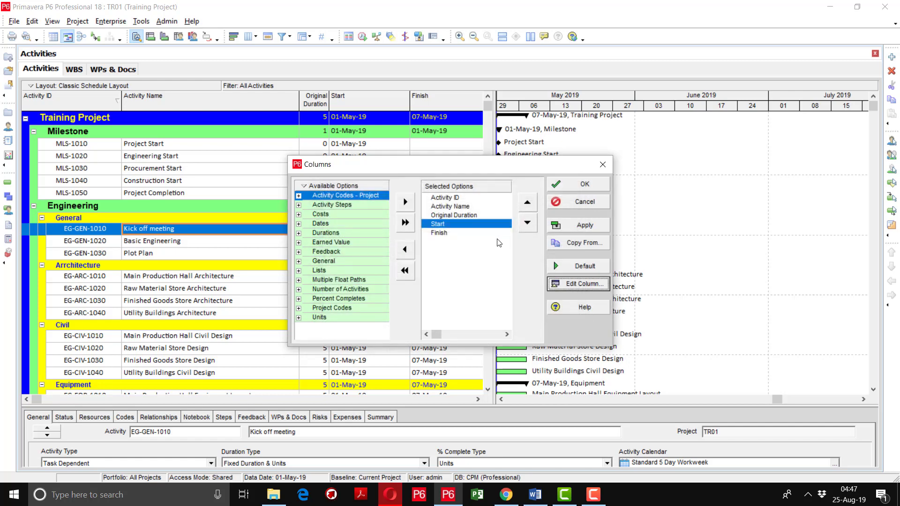
pyautogui.click(449, 233)
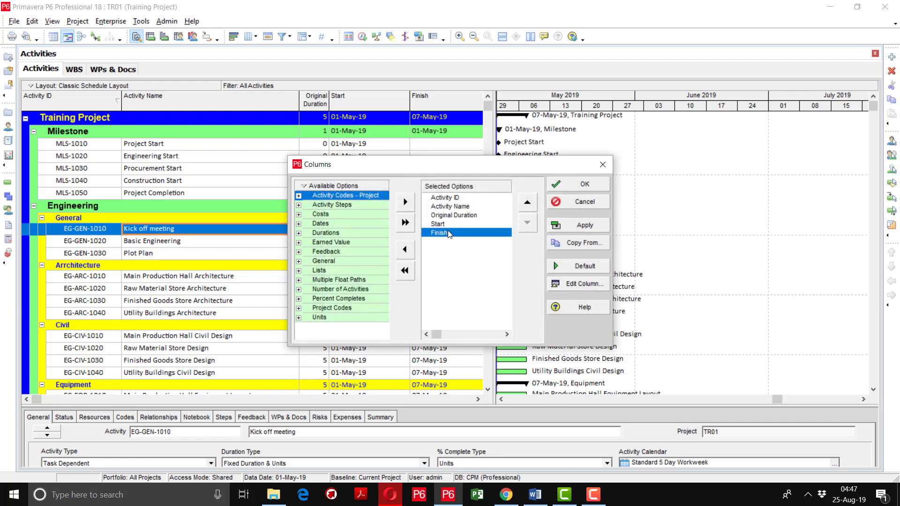
pyautogui.click(583, 283)
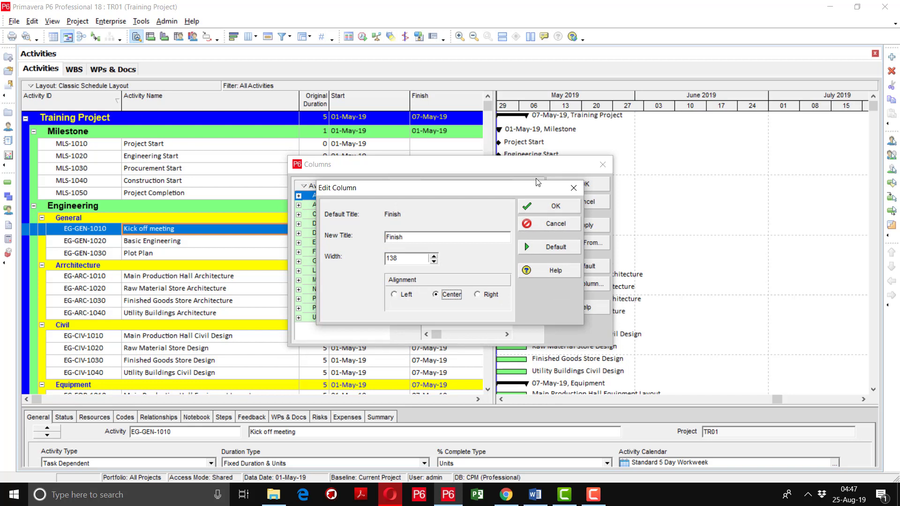
pyautogui.click(550, 211)
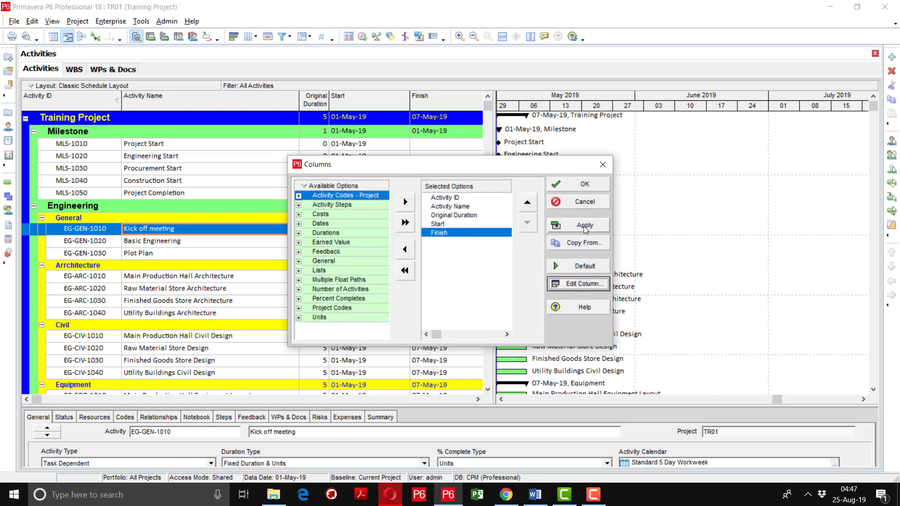
pyautogui.click(583, 225)
pyautogui.click(585, 184)
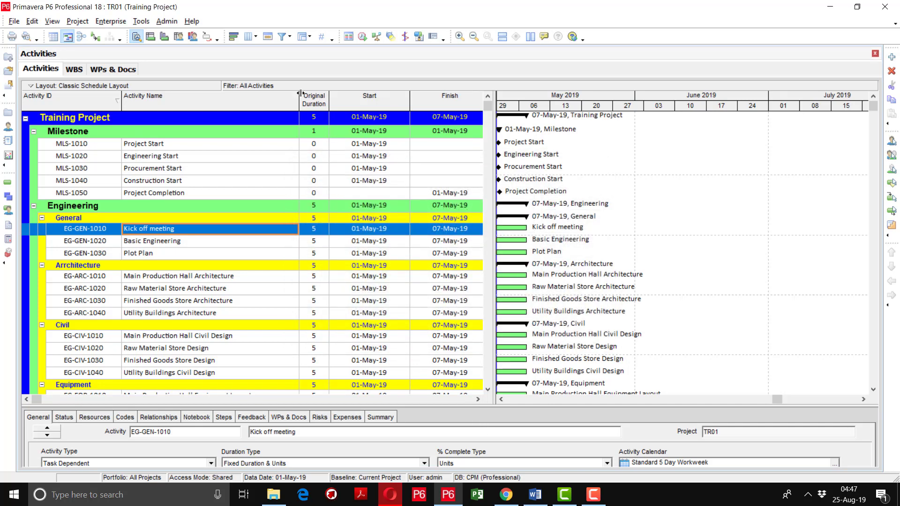
# Narrow the Start column to fit its dates, then start a spell check with F7.
pyautogui.moveTo(300, 93); pyautogui.dragTo(266, 102)
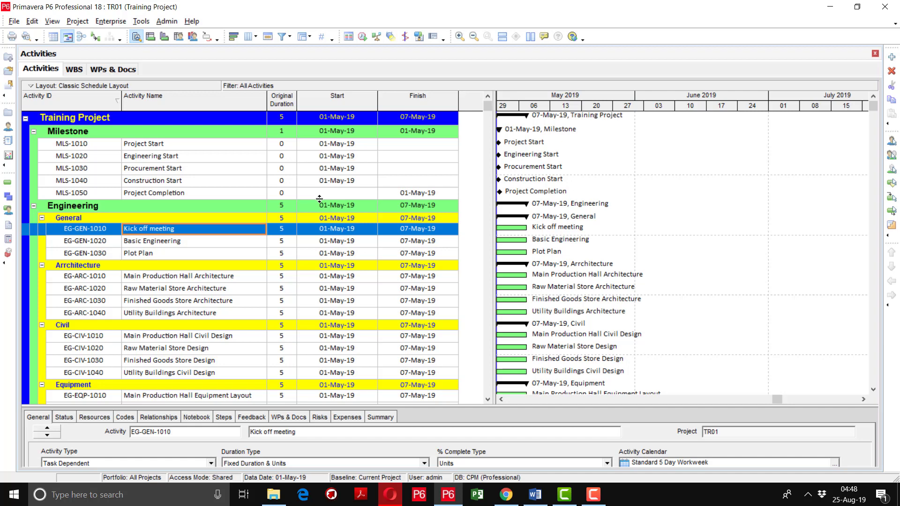
pyautogui.press('F7')
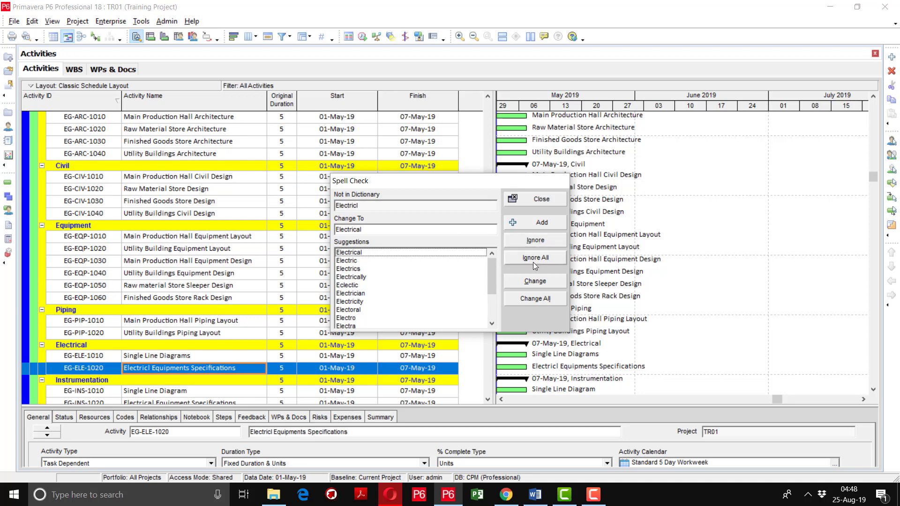
# Correct Electricl, RUn and FInal to Electrical, Run and Final everywhere.
pyautogui.click(541, 302)
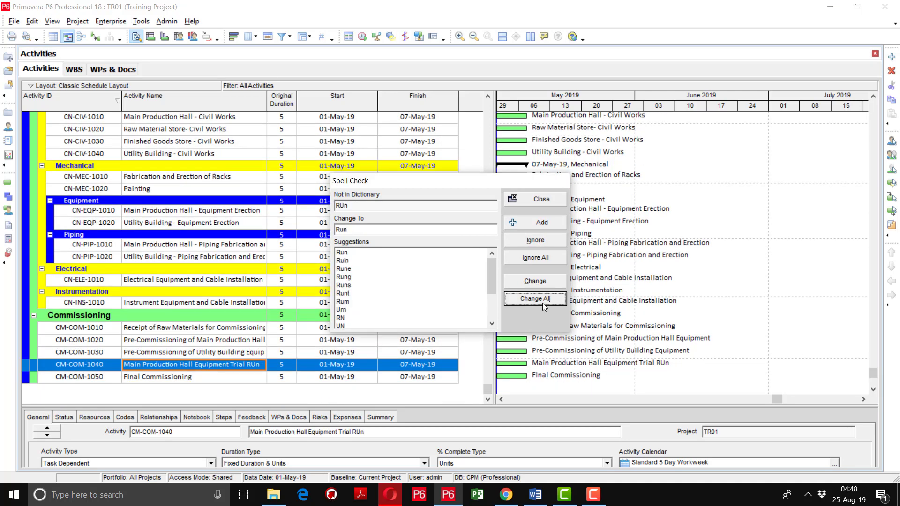
pyautogui.click(542, 302)
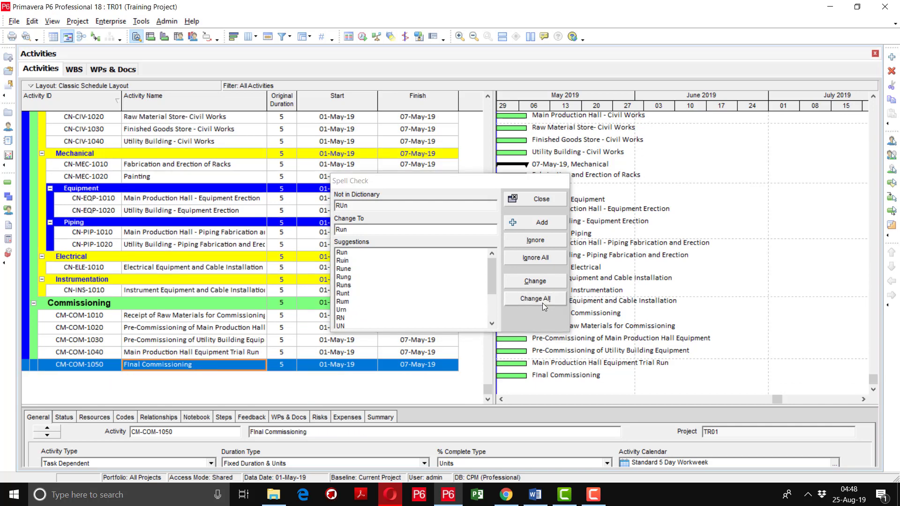
pyautogui.click(541, 303)
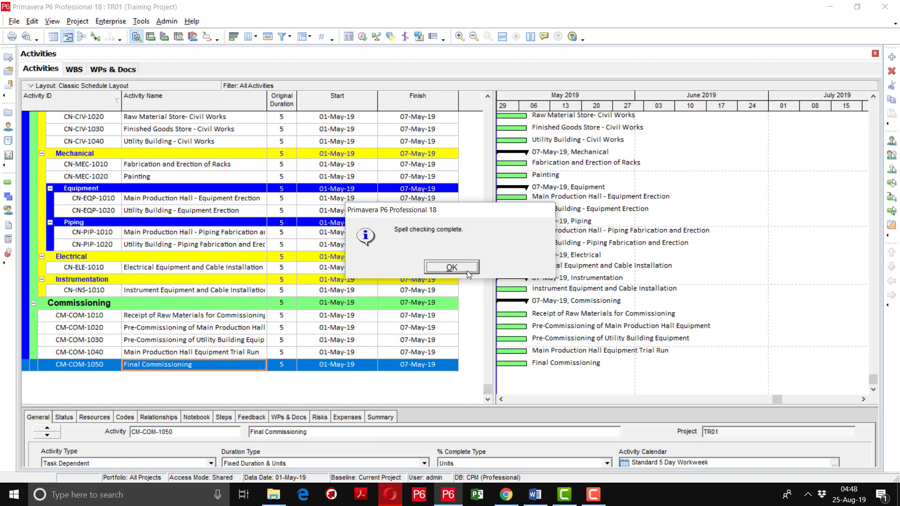
pyautogui.click(467, 271)
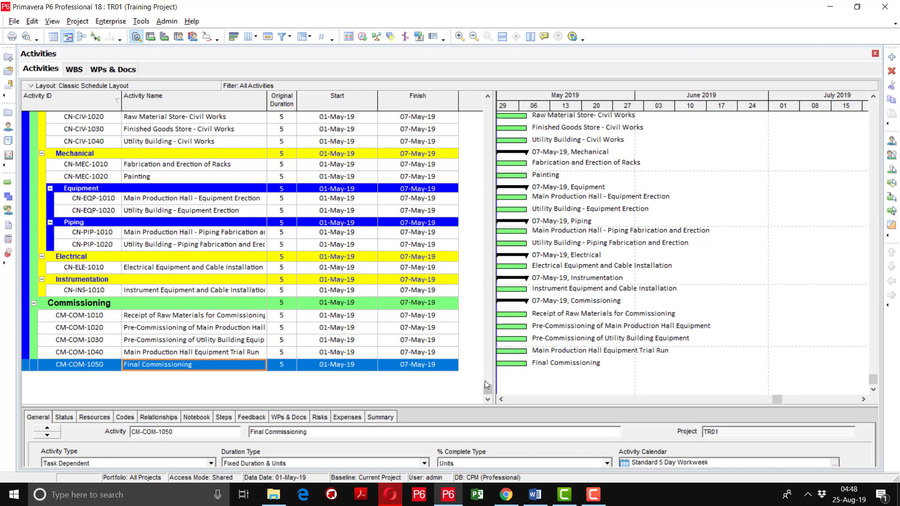
pyautogui.moveTo(485, 381); pyautogui.dragTo(485, 86)
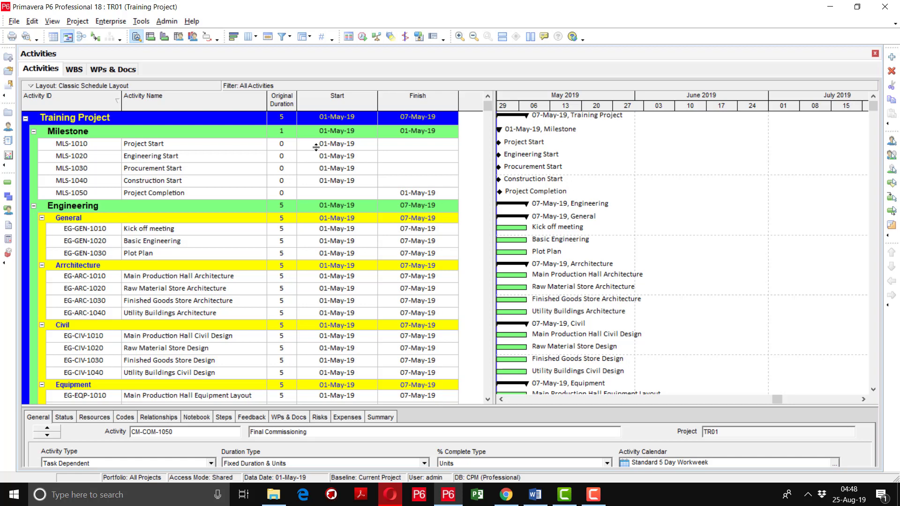
pyautogui.click(295, 103)
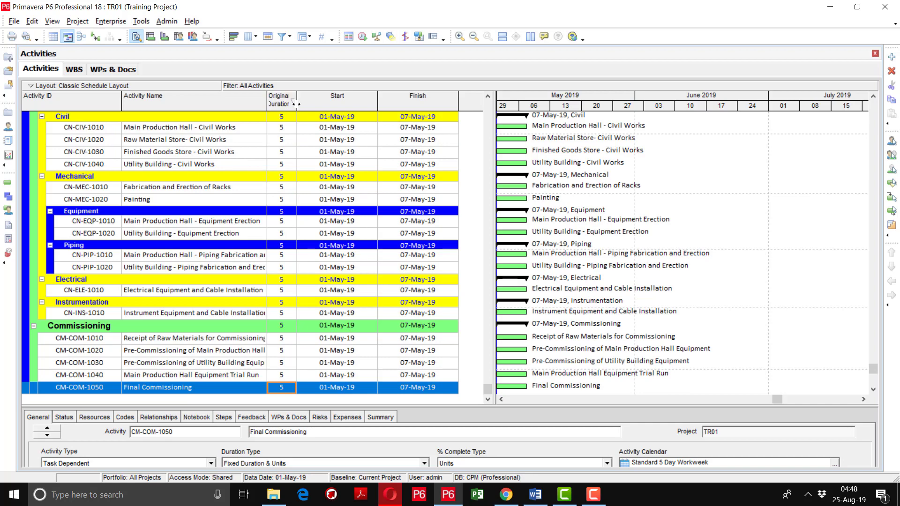
pyautogui.click(295, 102)
pyautogui.click(101, 100)
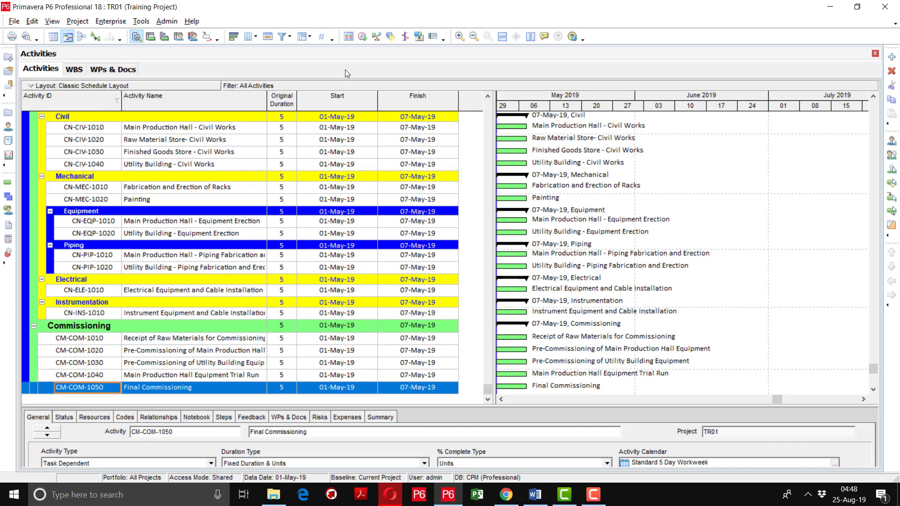
pyautogui.moveTo(487, 391); pyautogui.dragTo(457, 74)
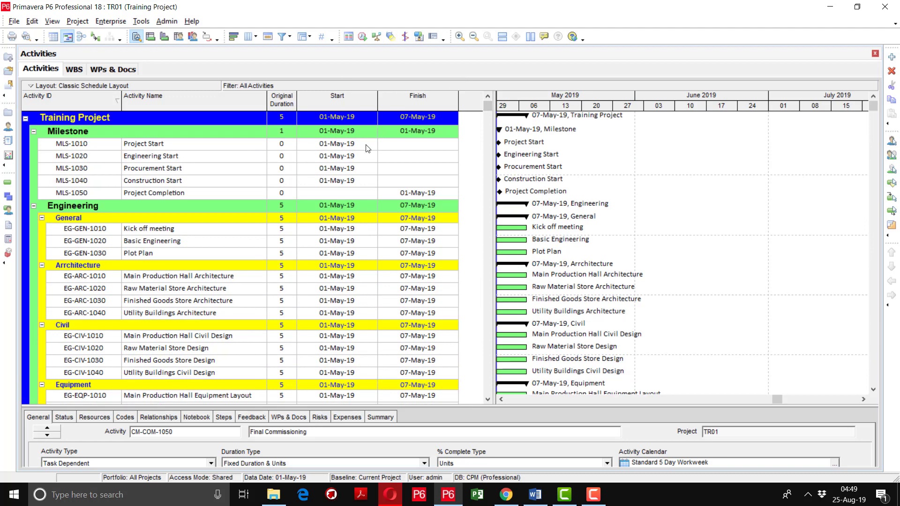
pyautogui.click(284, 230)
# Enter durations: Kick off meeting 1, Basic Engineering and Plot Plan 10, Main Production Hall Architecture 44.
pyautogui.click(285, 235)
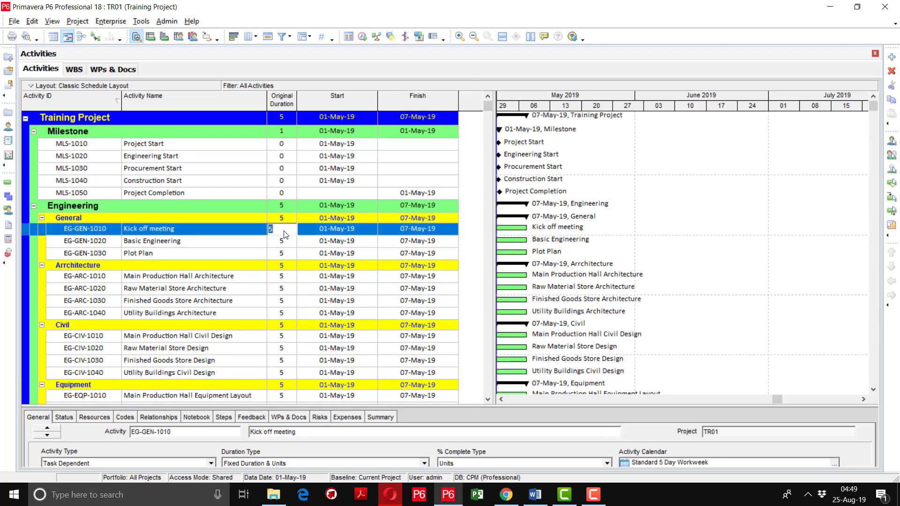
pyautogui.write('1')
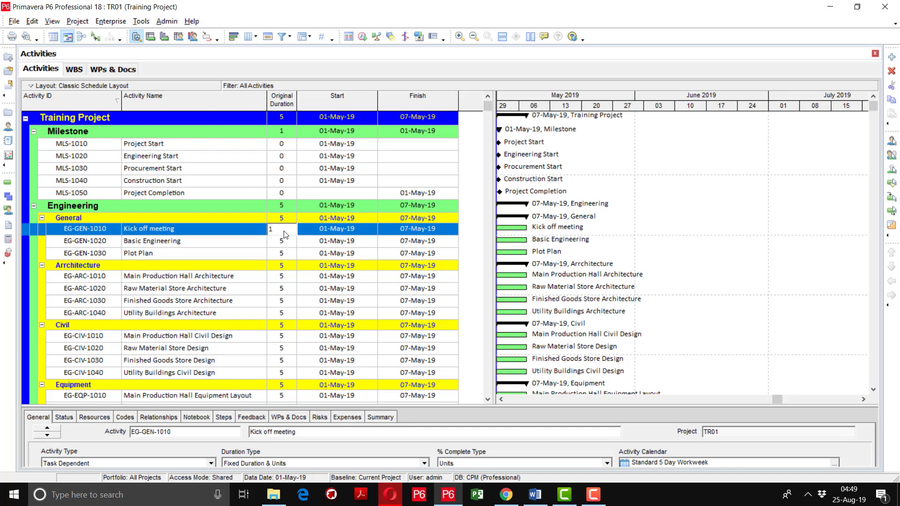
pyautogui.press('Return')
pyautogui.press('Down')
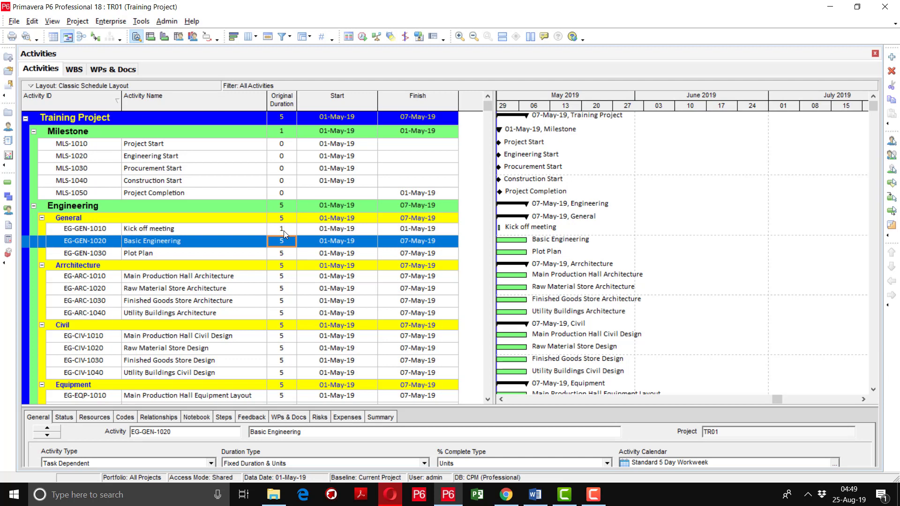
pyautogui.write('10')
pyautogui.click(291, 256)
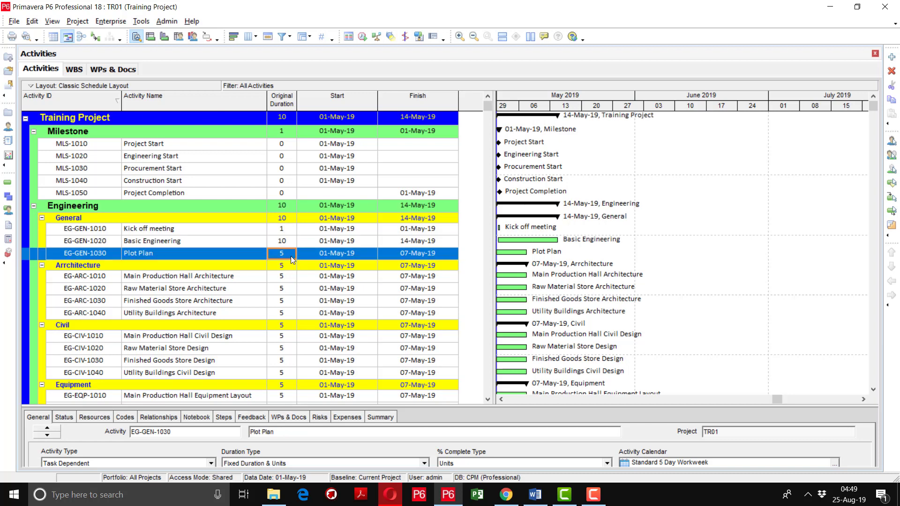
pyautogui.write('10')
pyautogui.press('Return')
pyautogui.click(283, 281)
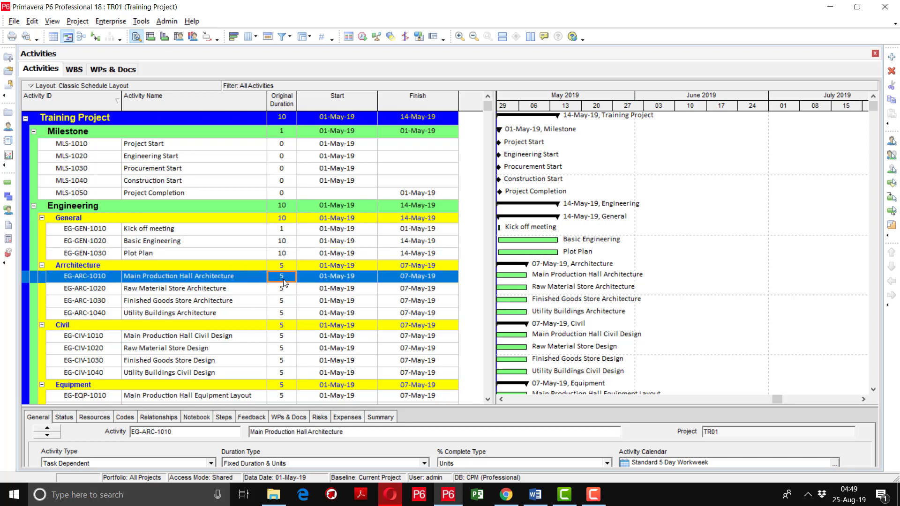
pyautogui.write('44')
pyautogui.press('Return')
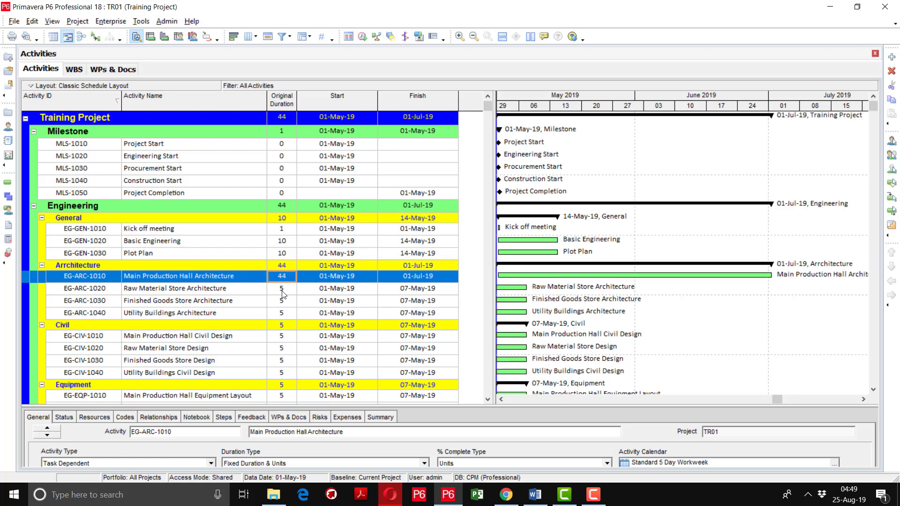
pyautogui.click(282, 294)
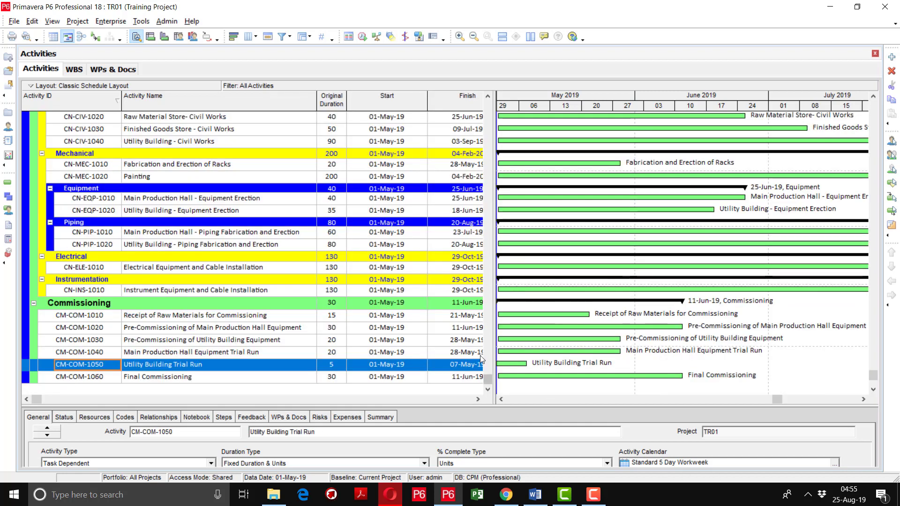
pyautogui.moveTo(487, 379); pyautogui.dragTo(492, 101)
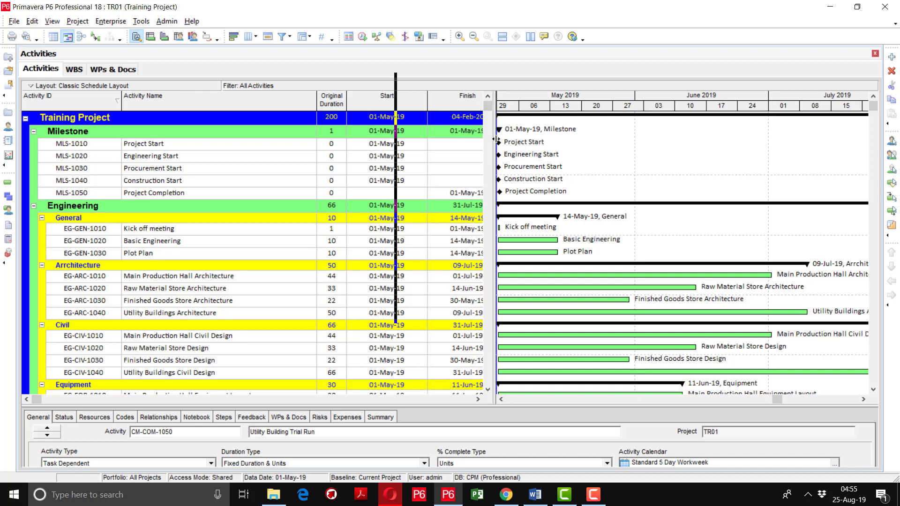
pyautogui.moveTo(495, 139); pyautogui.dragTo(540, 147)
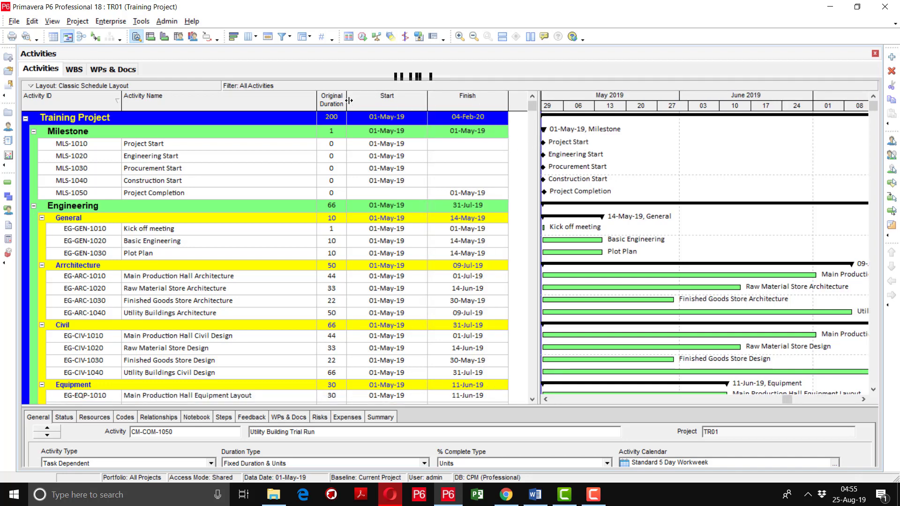
pyautogui.moveTo(349, 100); pyautogui.dragTo(354, 101)
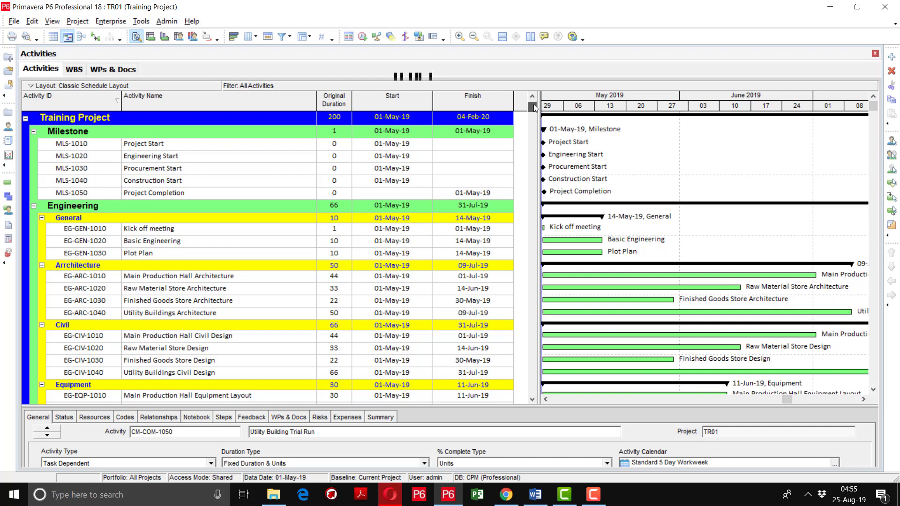
pyautogui.moveTo(533, 104); pyautogui.dragTo(533, 117)
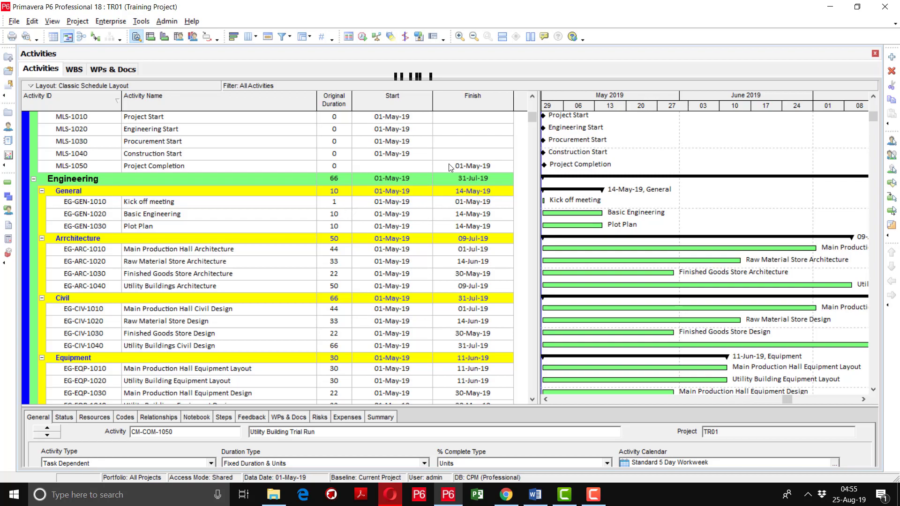
pyautogui.scroll(-1, 527, 159)
pyautogui.scroll(-10, 526, 155)
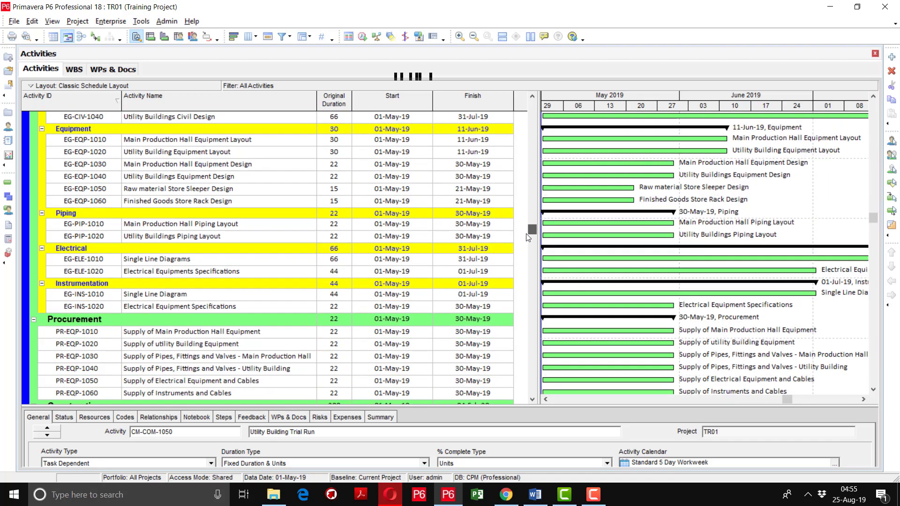
pyautogui.scroll(-3, 515, 345)
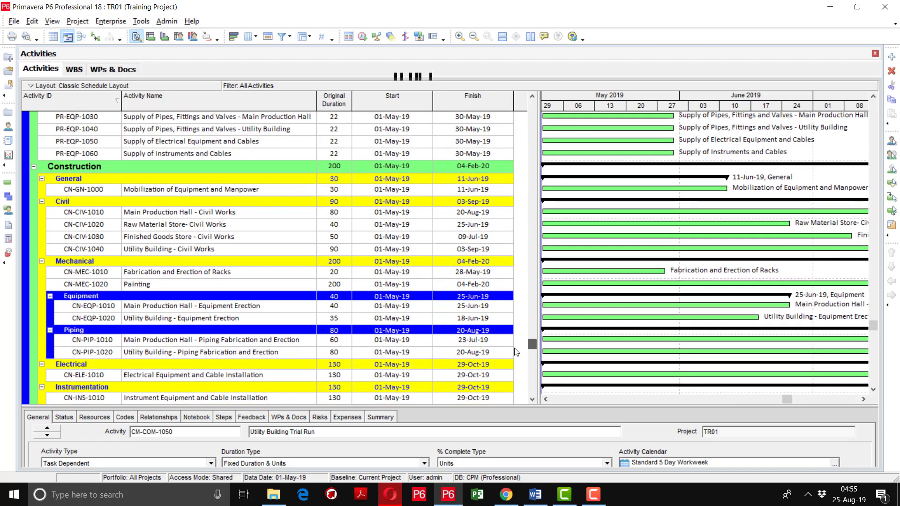
pyautogui.scroll(4, 528, 255)
pyautogui.scroll(8, 528, 255)
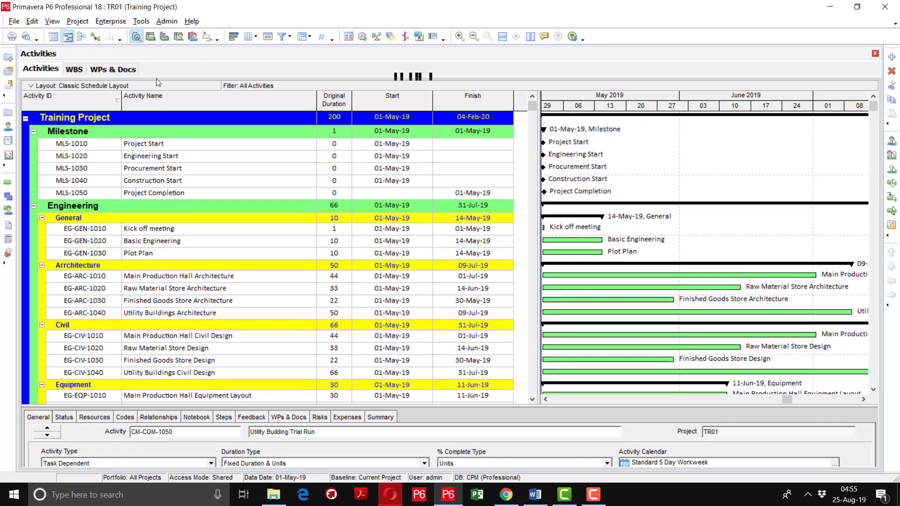
# Save the current Classic Schedule Layout from the Layout menu.
pyautogui.click(130, 84)
pyautogui.moveTo(120, 102)
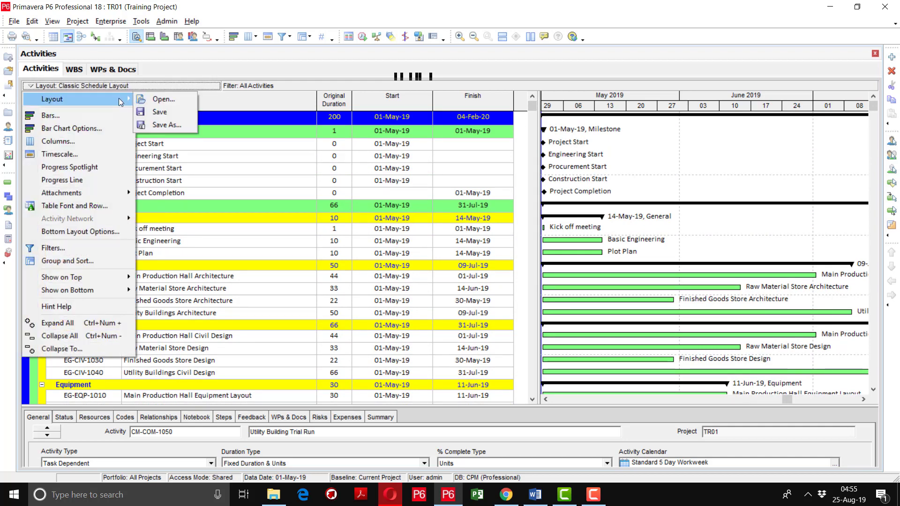
pyautogui.click(155, 112)
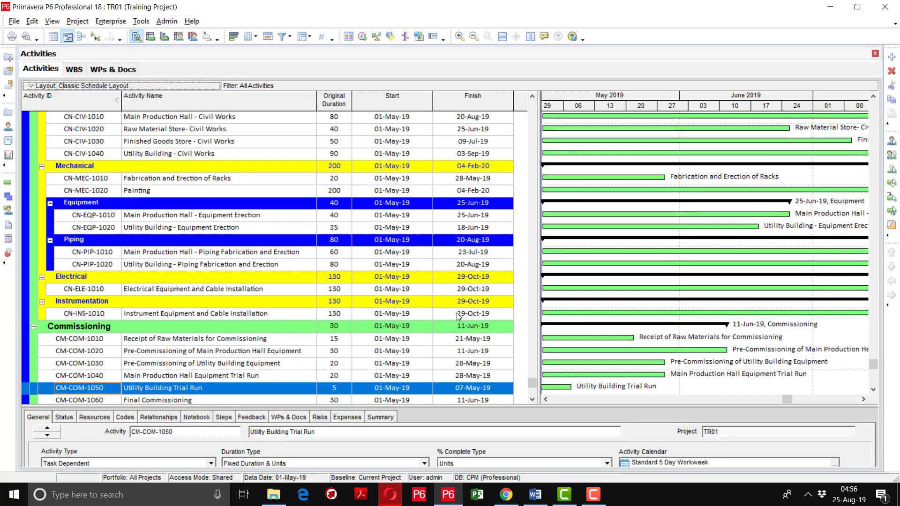
# Widen the activity table beside the Gantt chart and enlarge the activity details pane below.
pyautogui.moveTo(540, 207); pyautogui.dragTo(665, 210)
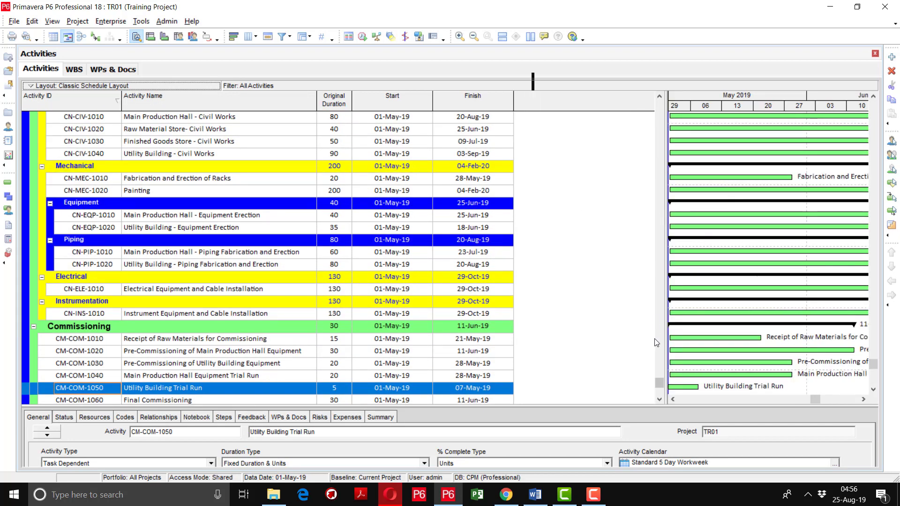
pyautogui.moveTo(659, 380); pyautogui.dragTo(645, 97)
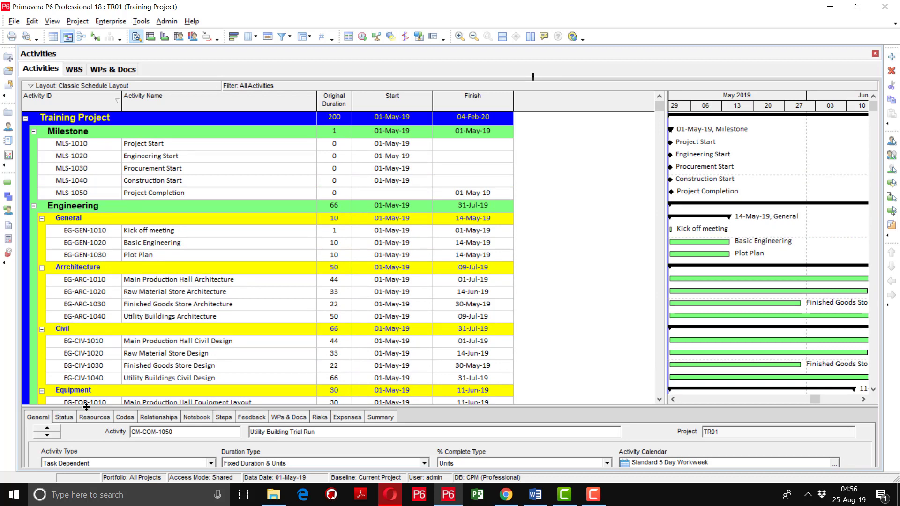
pyautogui.moveTo(86, 406); pyautogui.dragTo(122, 330)
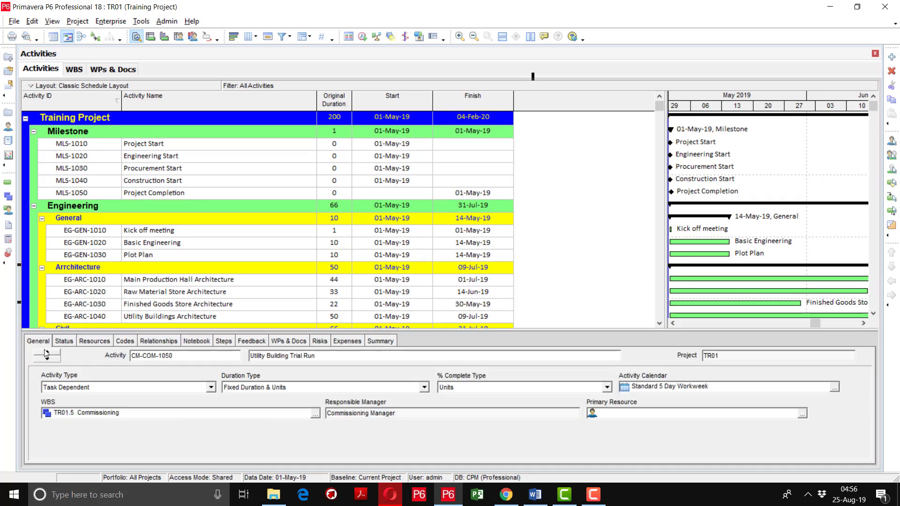
pyautogui.click(180, 160)
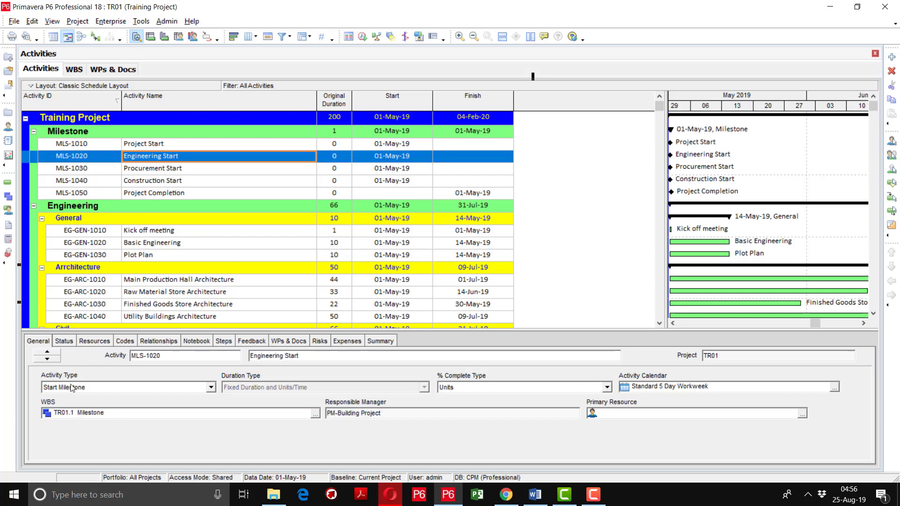
pyautogui.click(163, 234)
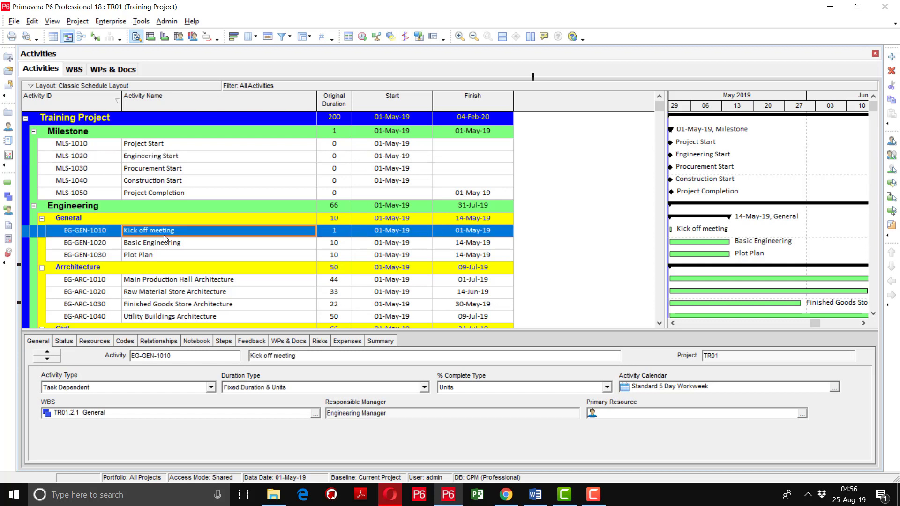
pyautogui.click(156, 247)
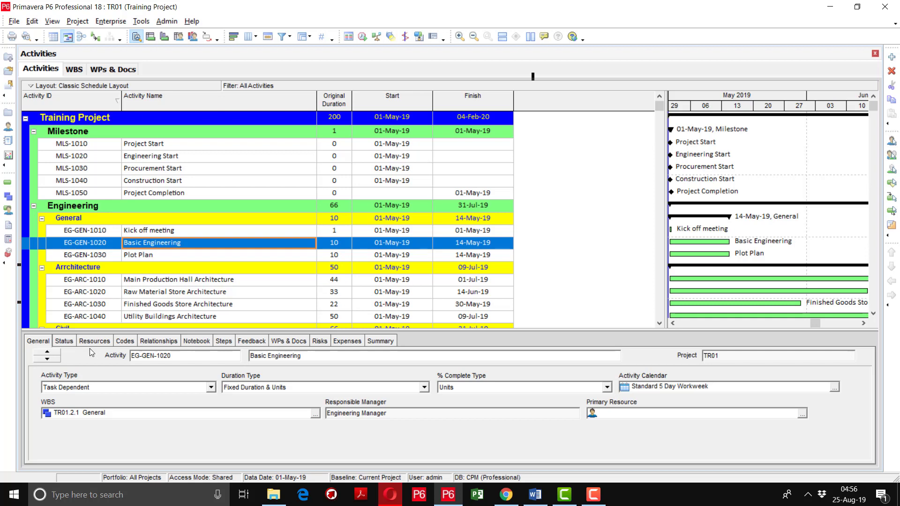
pyautogui.click(98, 381)
pyautogui.click(98, 382)
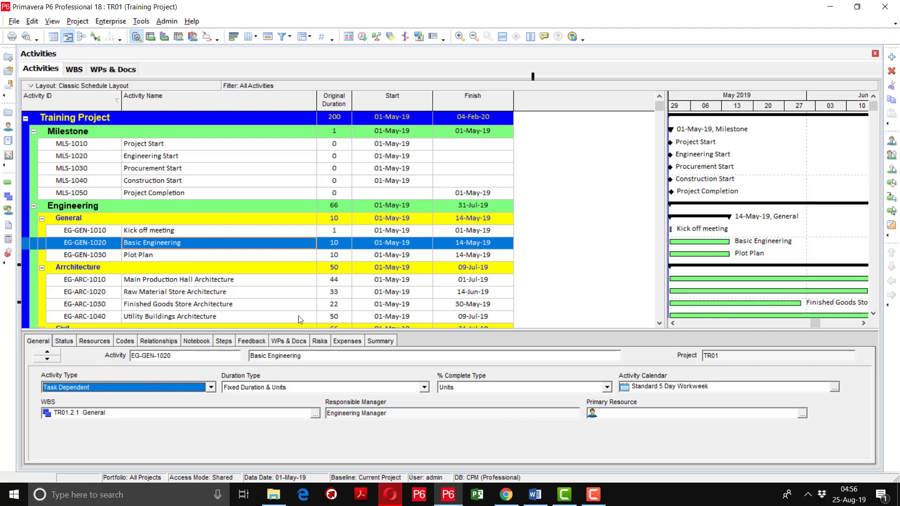
# In the Columns dialog, search for 'Activity Type' and add it to the displayed columns.
pyautogui.rightClick(533, 106)
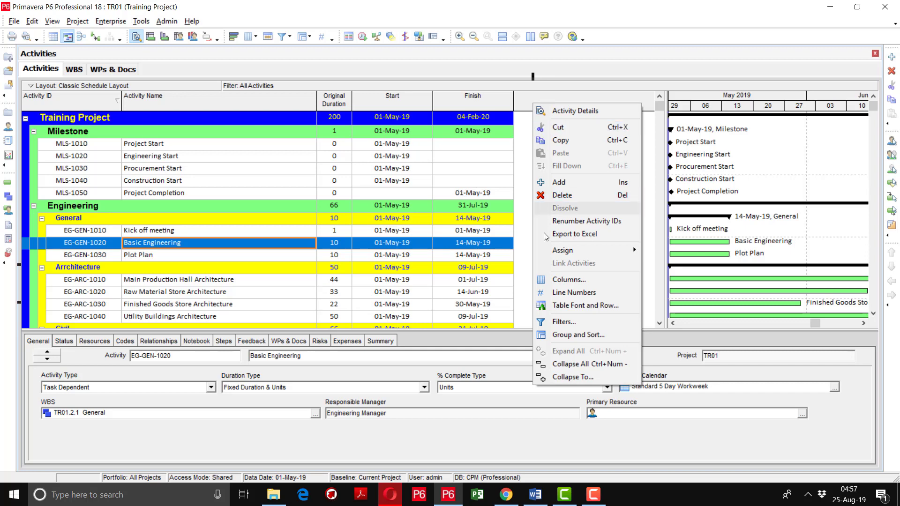
pyautogui.click(551, 280)
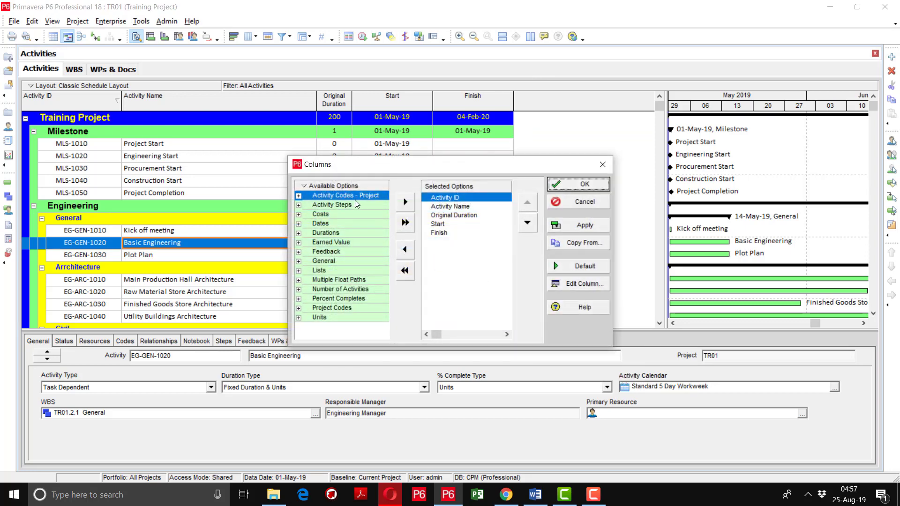
pyautogui.rightClick(331, 186)
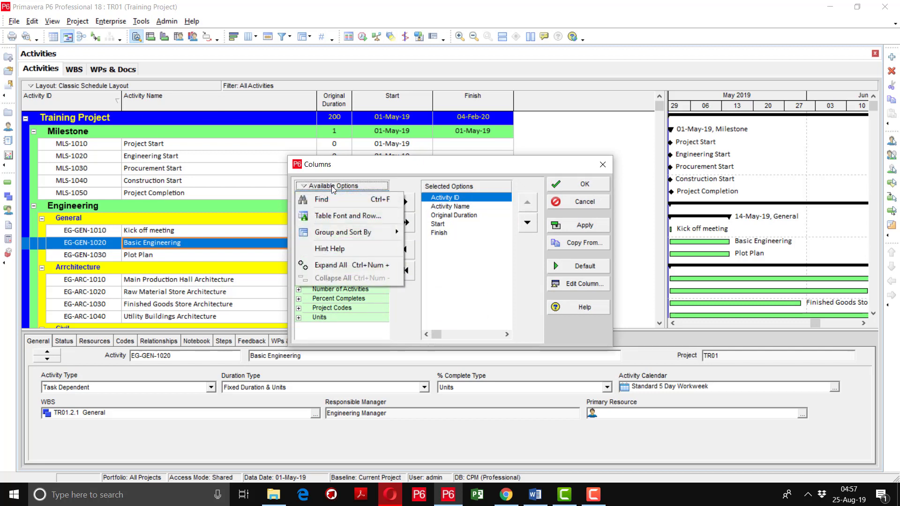
pyautogui.click(330, 198)
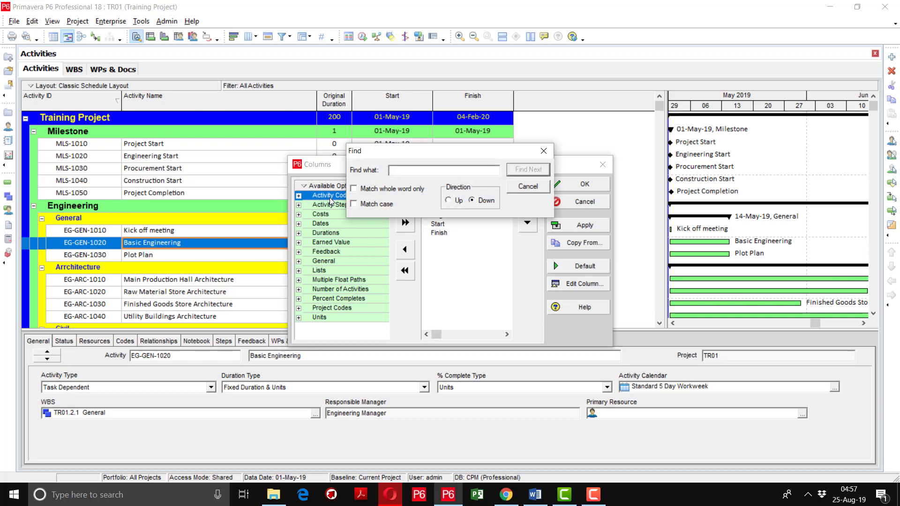
pyautogui.write('Activity TY')
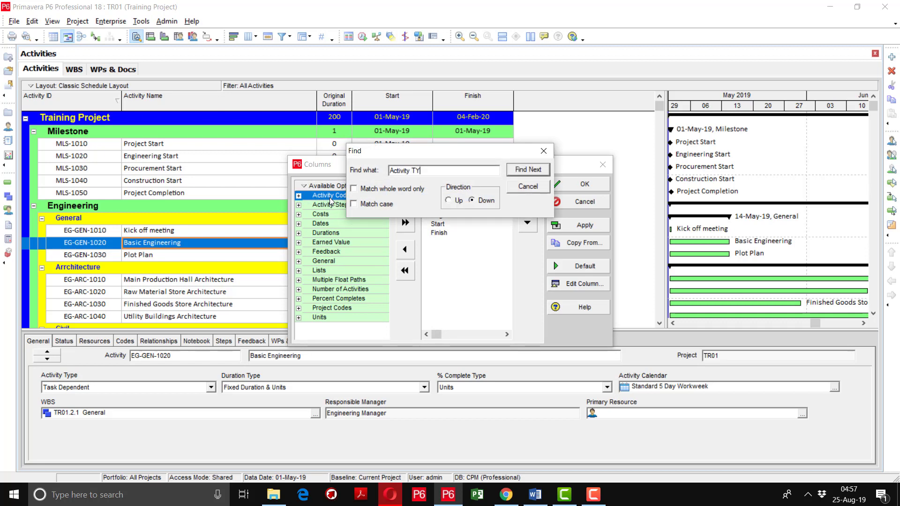
pyautogui.press('BackSpace')
pyautogui.write('YPE')
pyautogui.click(539, 171)
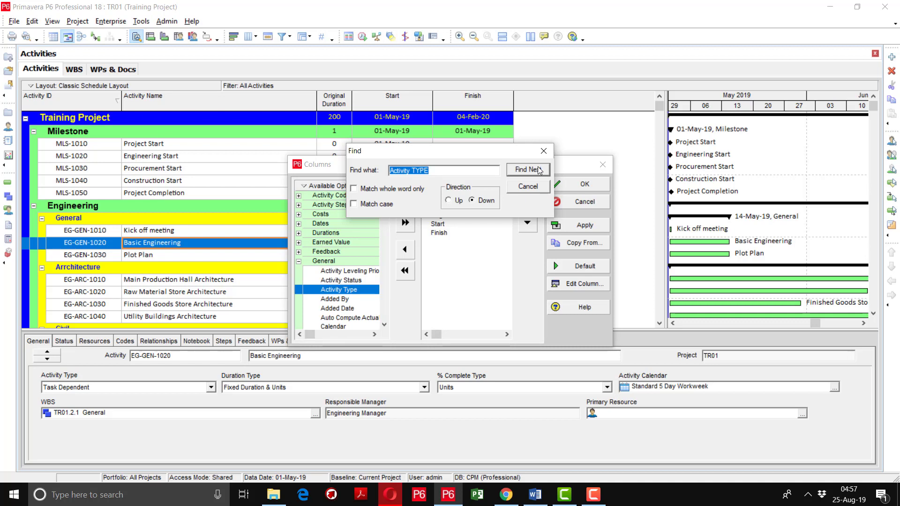
pyautogui.moveTo(322, 168); pyautogui.dragTo(252, 149)
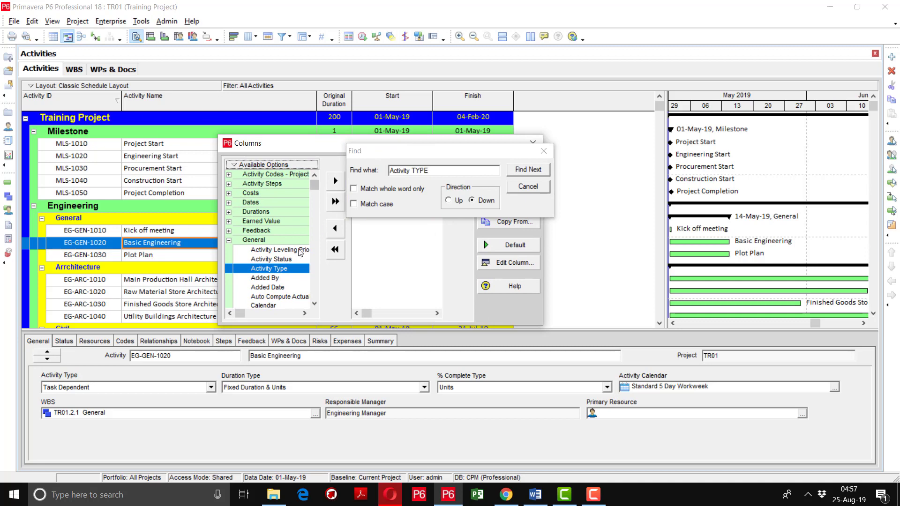
pyautogui.doubleClick(287, 269)
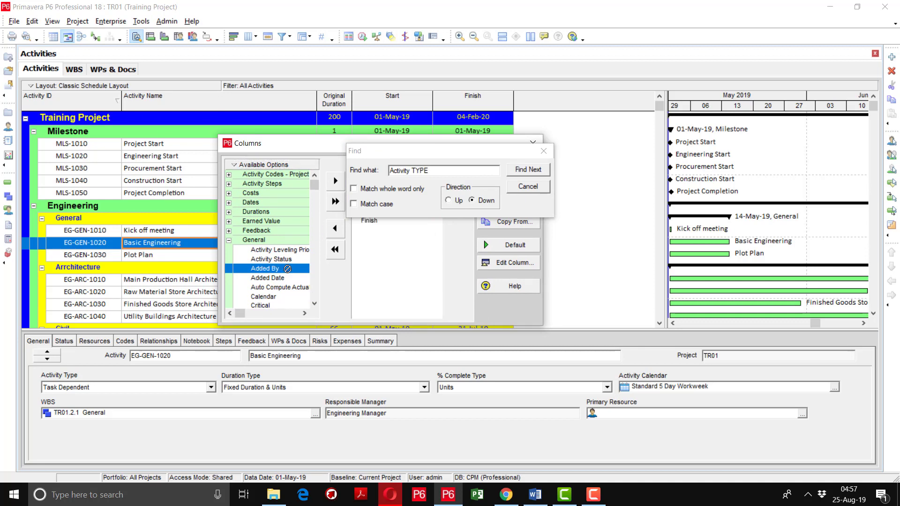
# Move Activity Type to the end of the column order, after Finish, and apply.
pyautogui.click(543, 152)
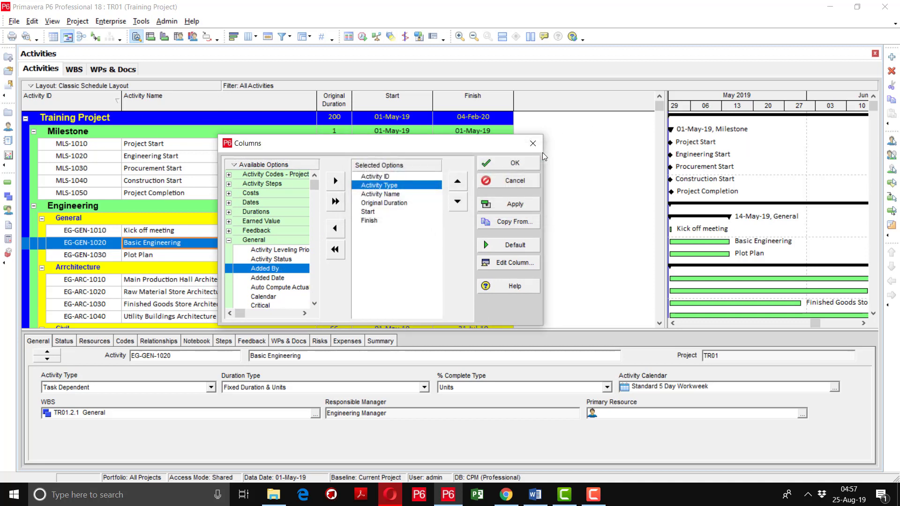
pyautogui.click(458, 202)
pyautogui.click(457, 202)
pyautogui.click(457, 203)
pyautogui.click(458, 202)
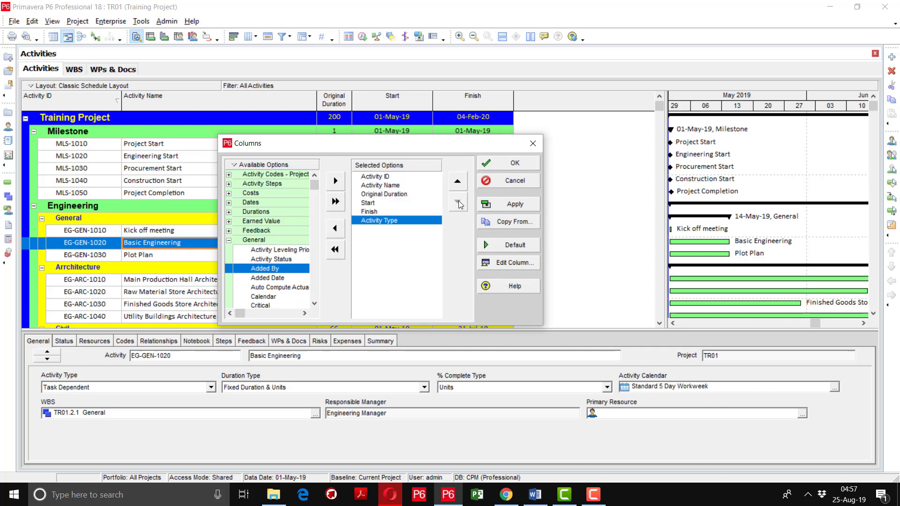
pyautogui.click(515, 207)
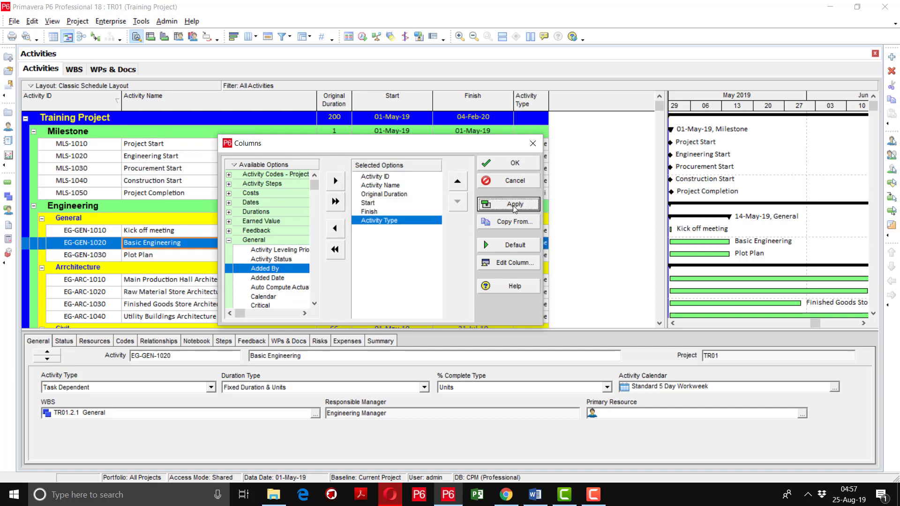
pyautogui.click(515, 163)
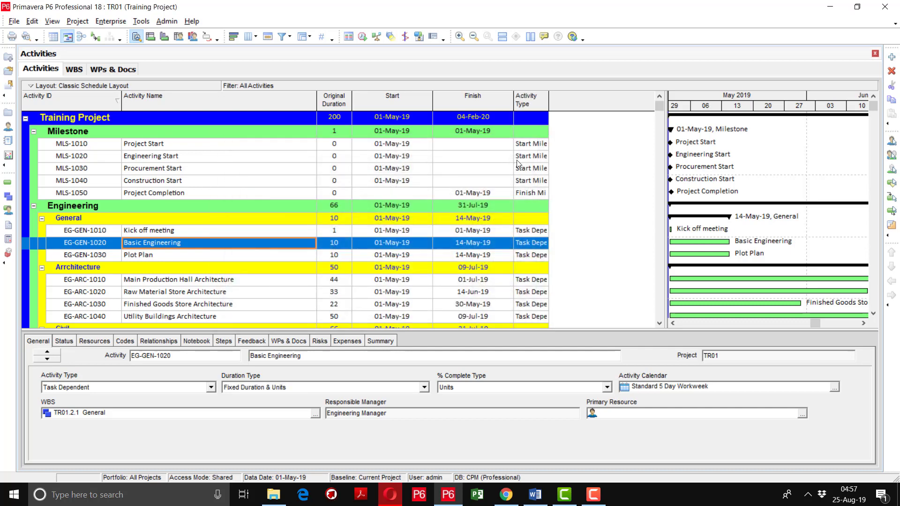
# Auto-fit and slightly widen the Activity Type column, keeping Kick off meeting as Task Dependent.
pyautogui.doubleClick(549, 104)
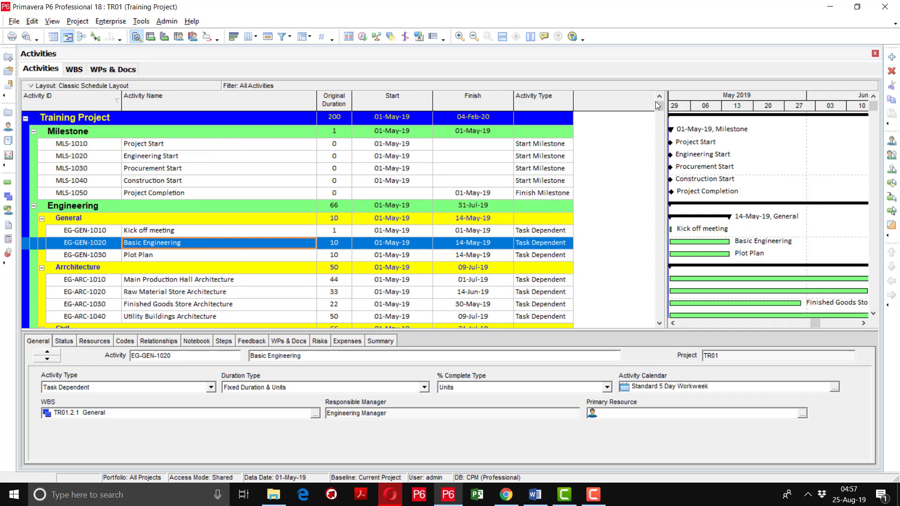
pyautogui.moveTo(659, 107)
pyautogui.mouseDown()
pyautogui.moveTo(659, 122)
pyautogui.moveTo(660, 107)
pyautogui.mouseUp()
pyautogui.click(562, 229)
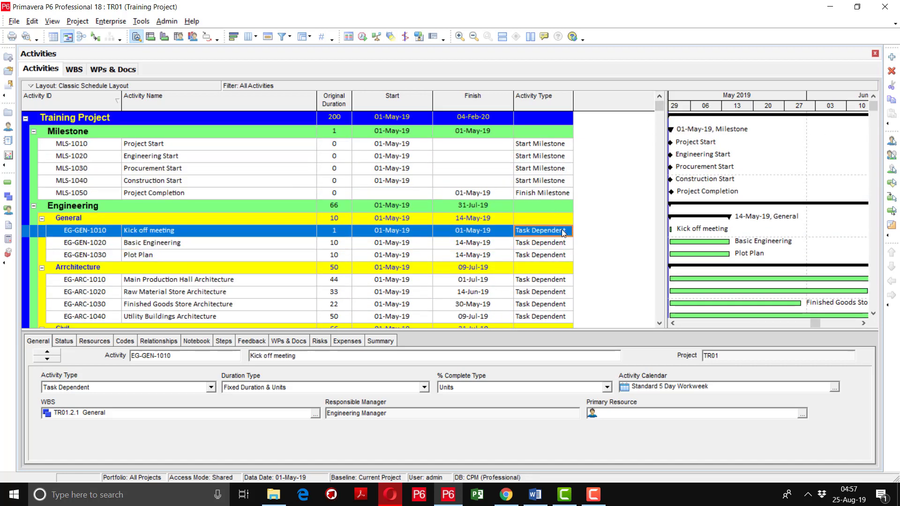
pyautogui.click(565, 231)
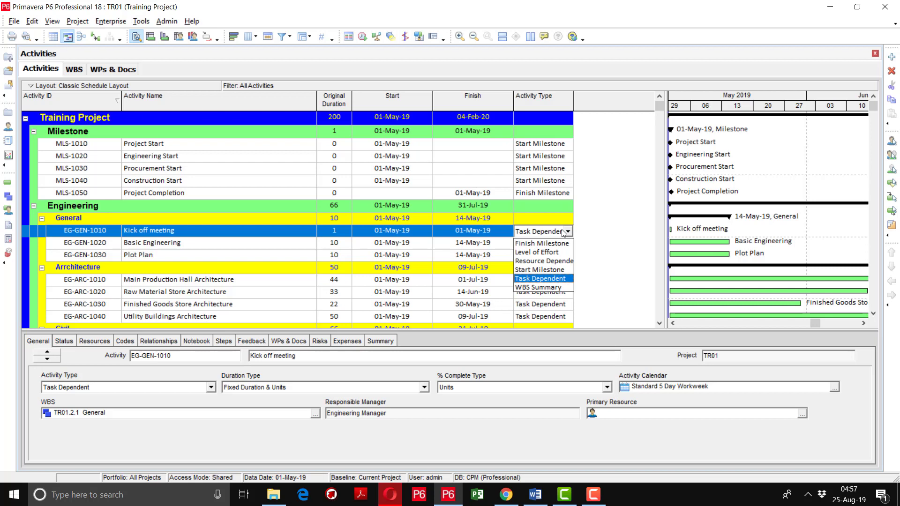
pyautogui.click(658, 111)
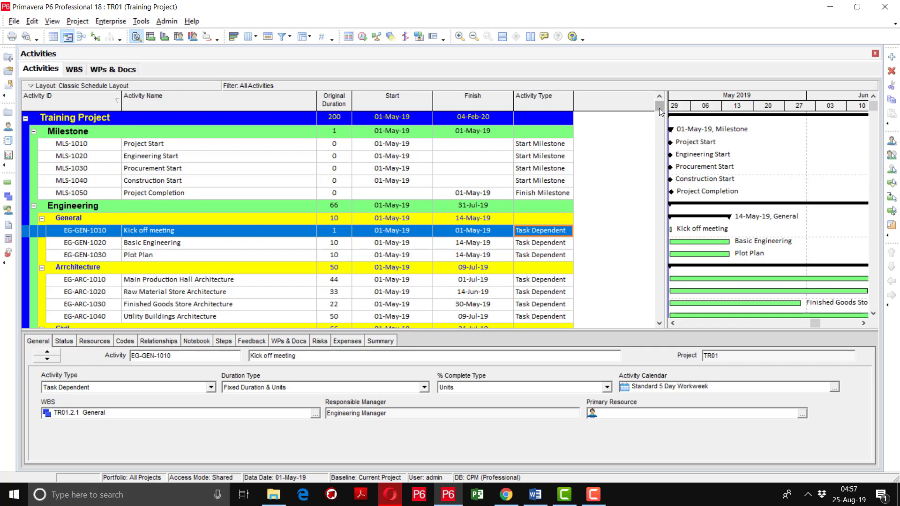
pyautogui.moveTo(659, 108)
pyautogui.mouseDown()
pyautogui.moveTo(623, 305)
pyautogui.moveTo(642, 108)
pyautogui.mouseUp()
pyautogui.moveTo(576, 109); pyautogui.dragTo(584, 110)
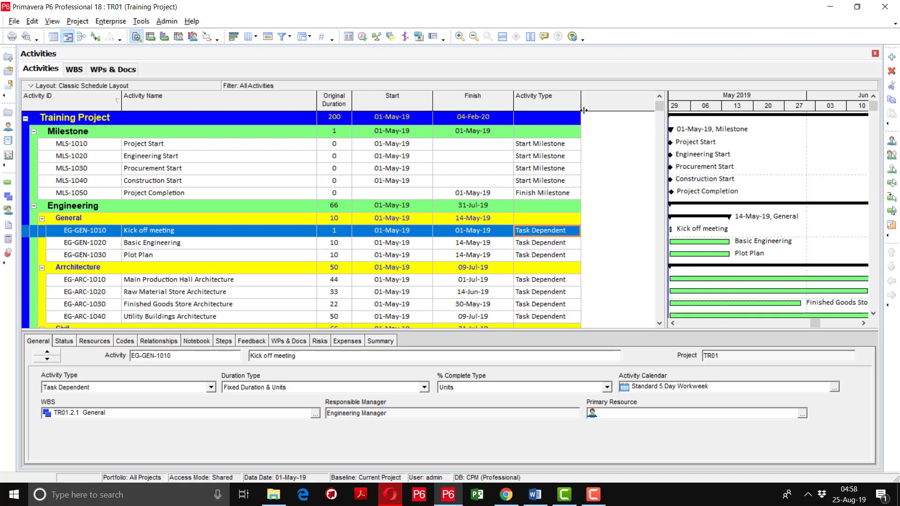